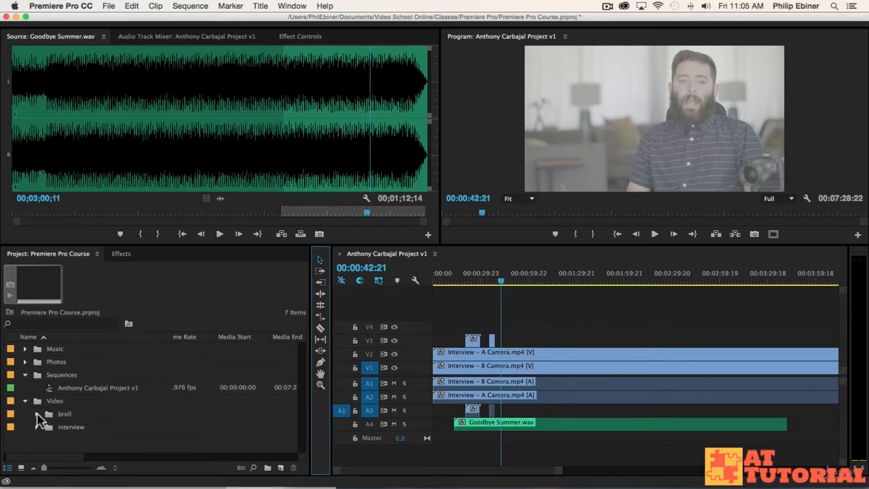
- Create a new sequence from the Crusing Down Street.mp4 clip in the broll bin, dismissing the New Sequence settings
left_click(36, 413)
scroll(169, 387, "down", 5)
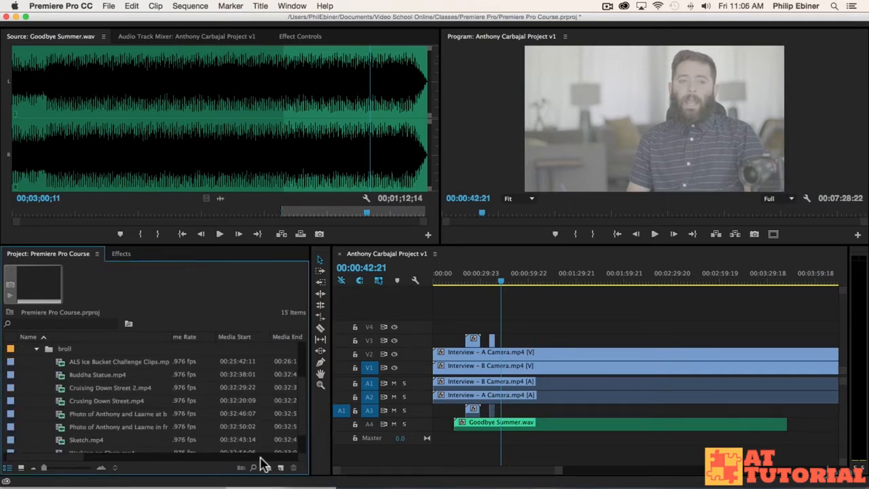
left_click(82, 406)
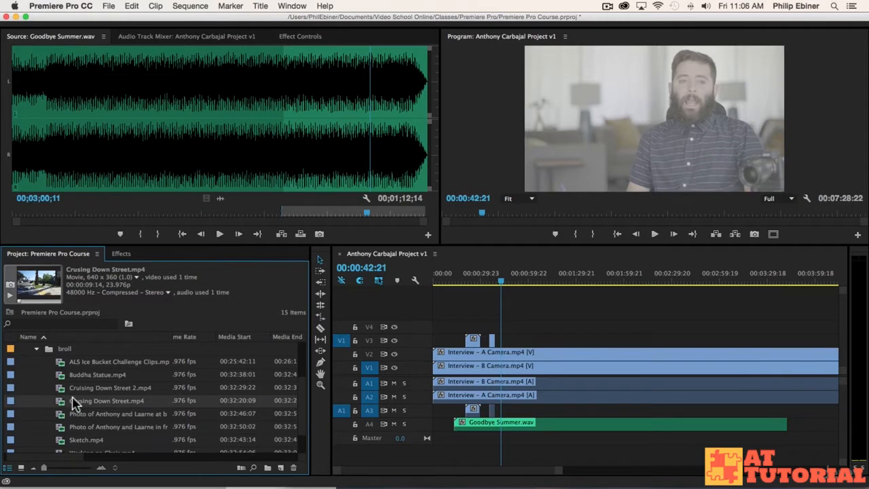
left_click_drag(80, 402, 272, 464)
key("super+n")
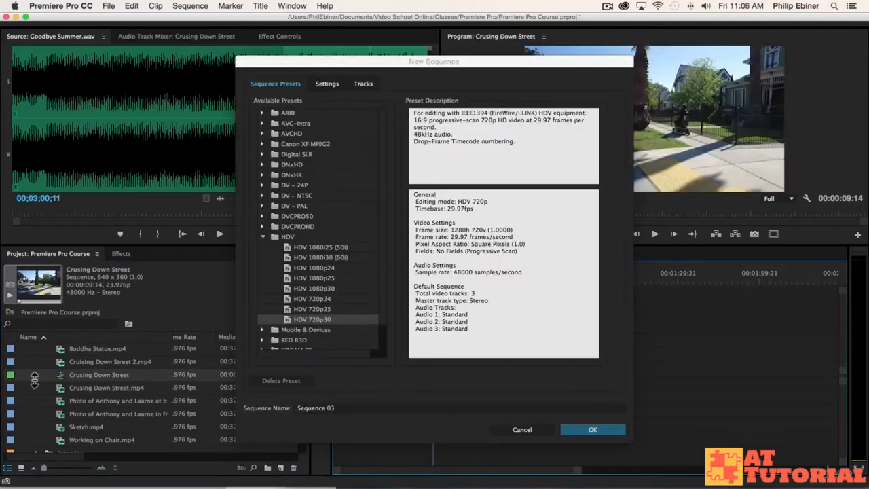
left_click(543, 431)
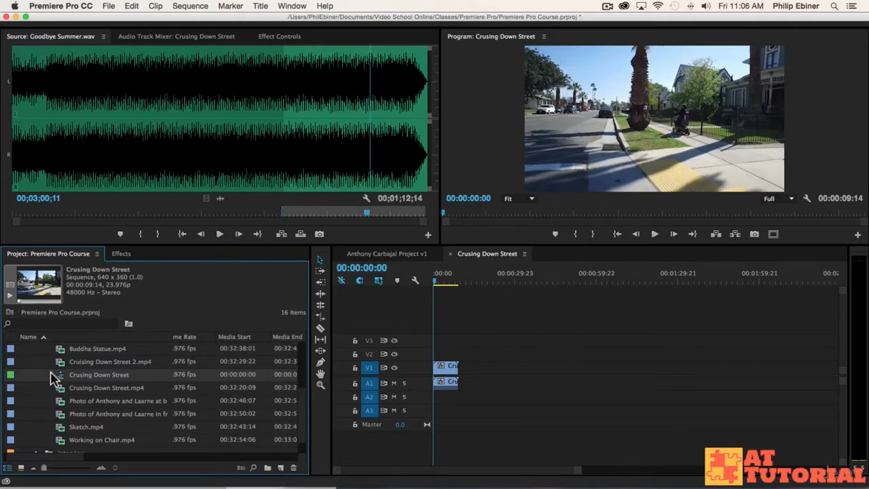
- Rename the new Crusing Down Street sequence as Broll Edits
left_click(80, 375)
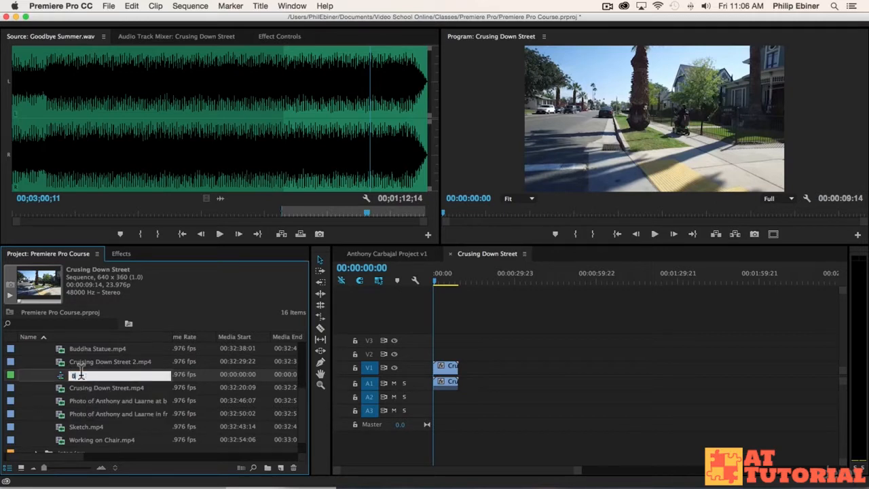
type("Broll Edits")
key("Tab")
left_click(85, 376)
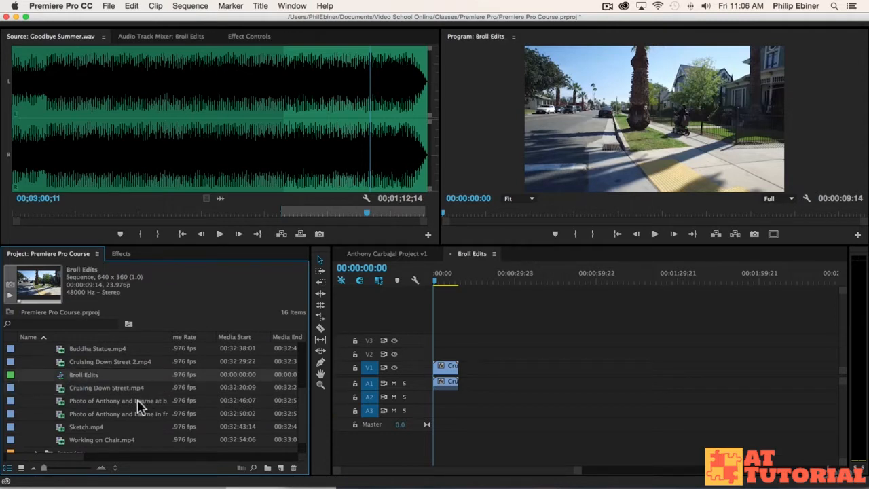
- Append Cruising Down Street 2.mp4, Working on Chair.mp4 and the photo clip in front of the building to the end of the Broll Edits sequence
left_click_drag(104, 364, 462, 380)
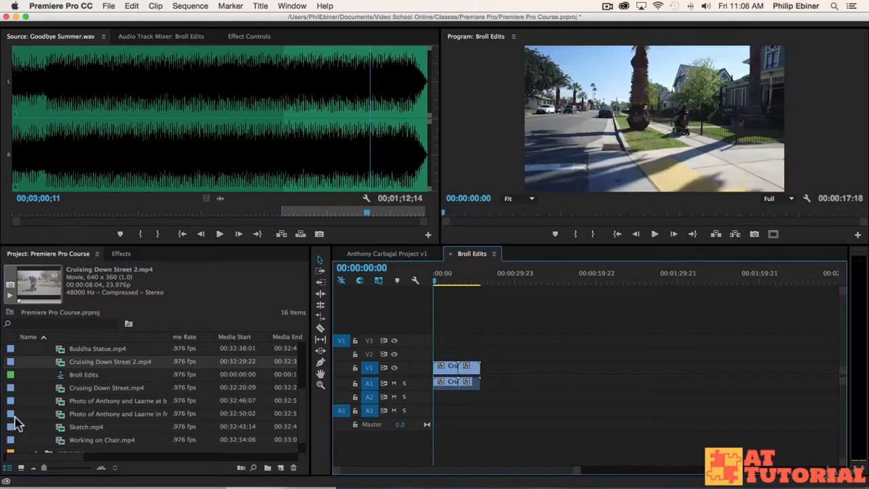
left_click_drag(87, 442, 493, 380)
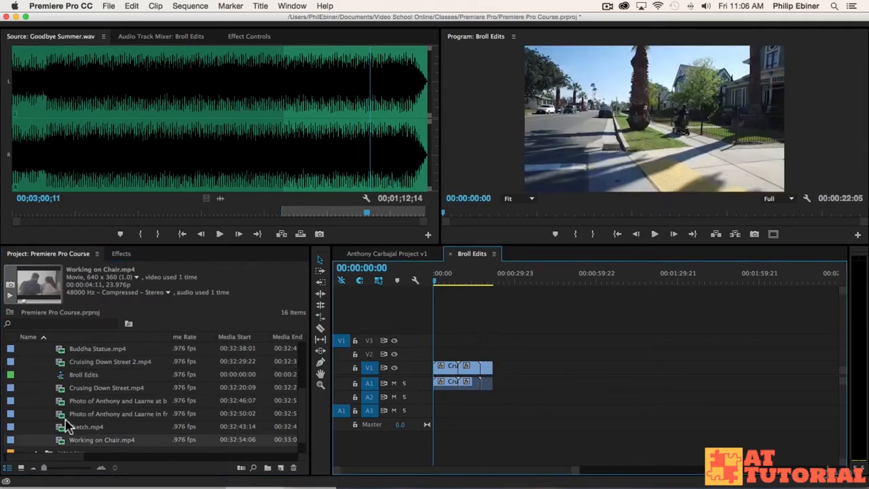
left_click_drag(97, 418, 501, 382)
left_click_drag(483, 280, 422, 285)
key("equal")
key("equal")
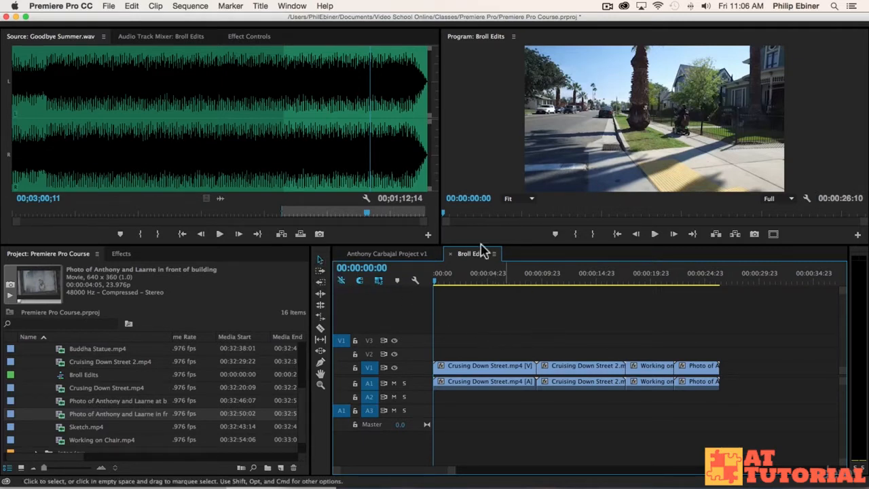
- Look over the source, program, project and timeline areas and the main interview sequence, ending back on the Broll Edits sequence
left_click(215, 178)
left_click(495, 110)
left_click(284, 288)
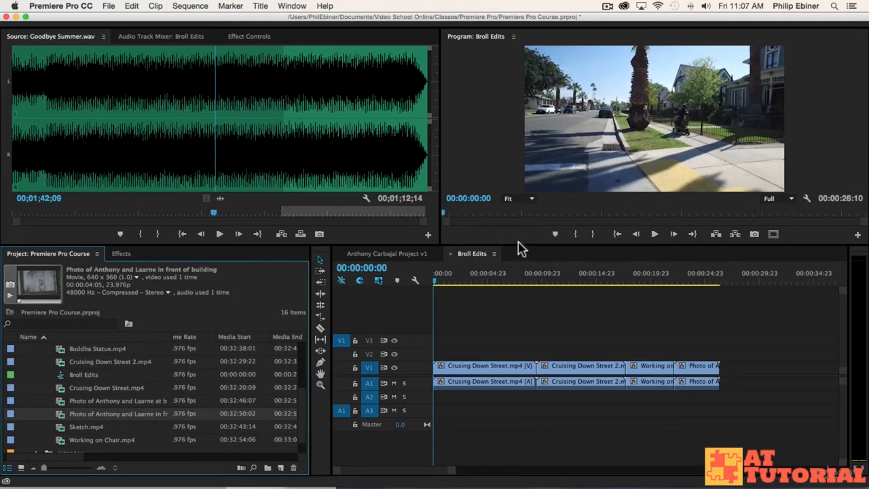
mouse_move(524, 245)
left_mouse_down()
mouse_move(523, 270)
mouse_move(527, 241)
left_mouse_up()
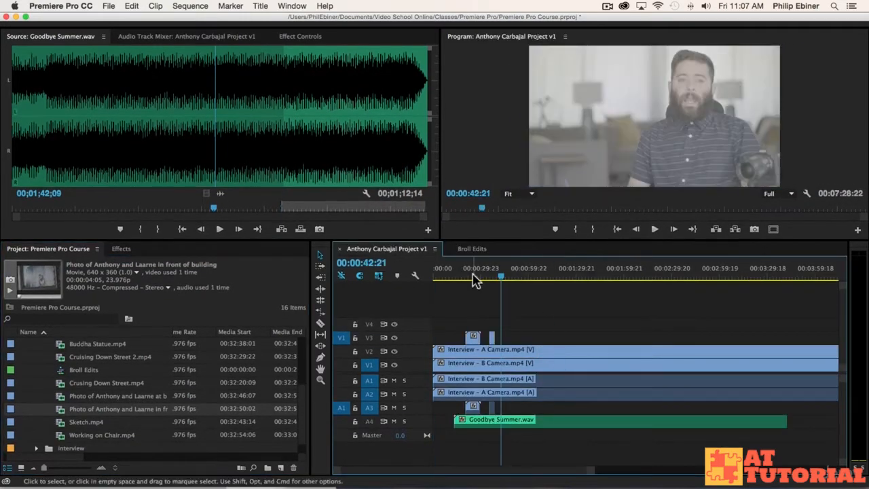
left_click(471, 248)
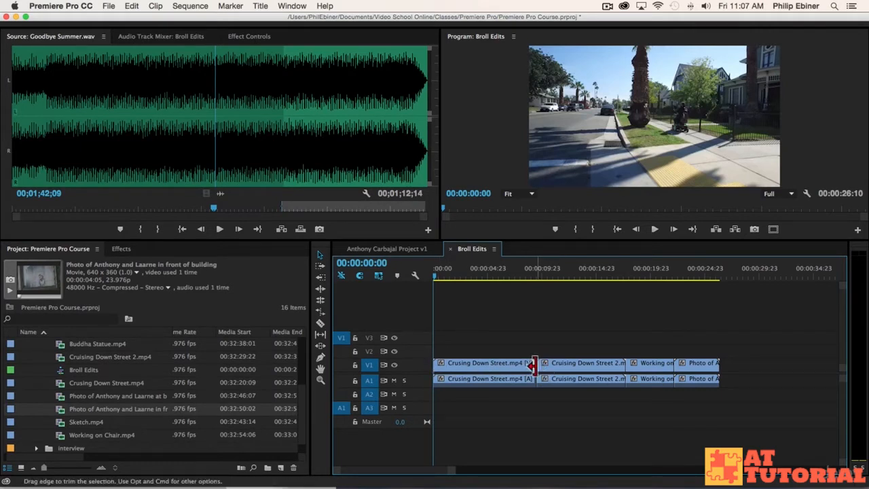
- Trim the end of the first clip to a length of about 00:00:06:10, preview it, and restore its full length
left_click_drag(529, 364, 496, 365)
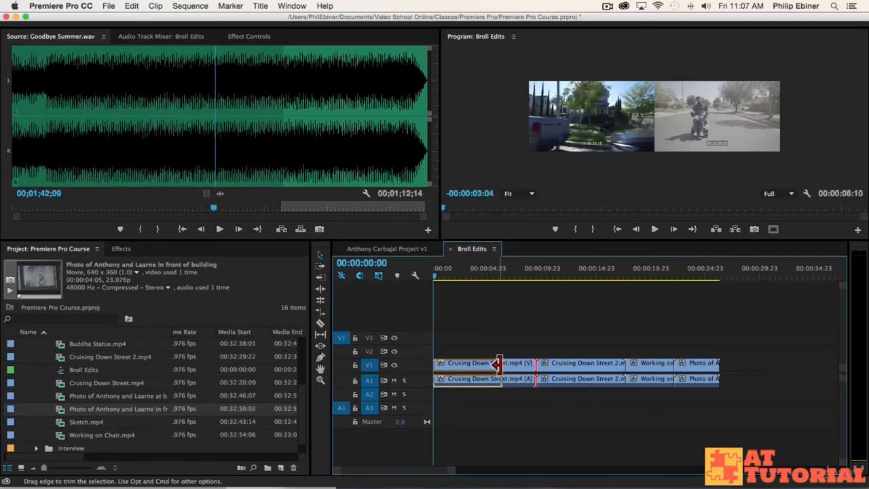
left_click_drag(477, 275, 423, 279)
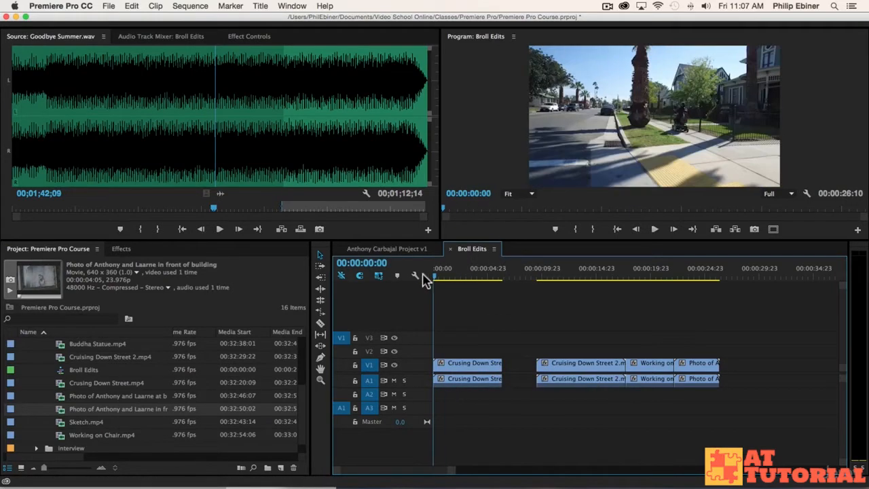
left_click(487, 274)
key("space")
left_click_drag(506, 378, 562, 360)
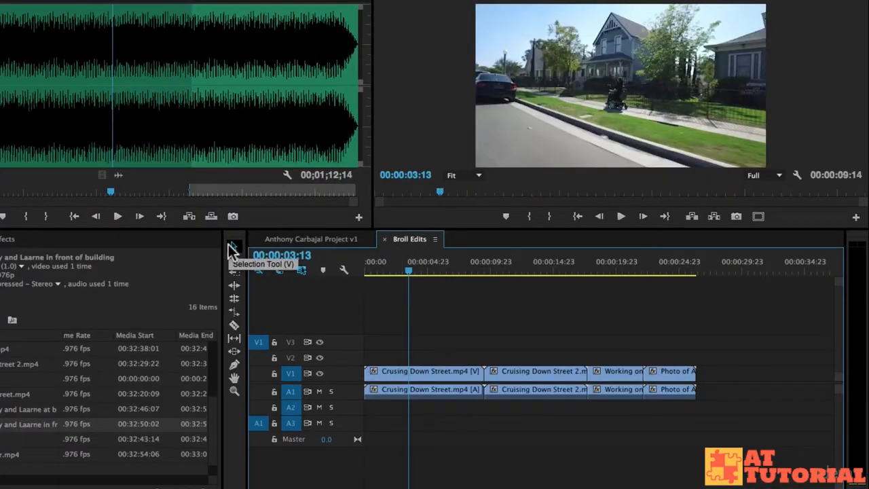
- Try trimming the first clip inward from both its start and its end
left_click_drag(366, 372, 396, 372)
left_click_drag(487, 373, 449, 373)
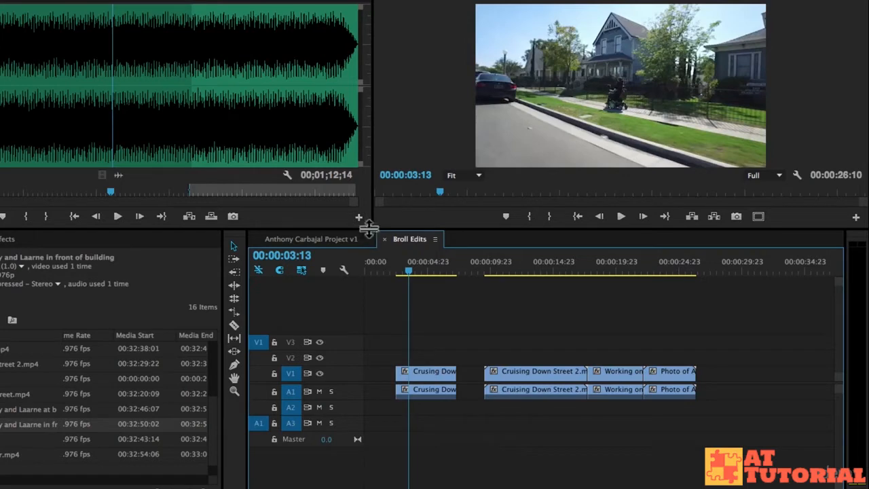
- Enlarge the program monitor in both width and height for a bigger video preview
left_click_drag(372, 213, 272, 213)
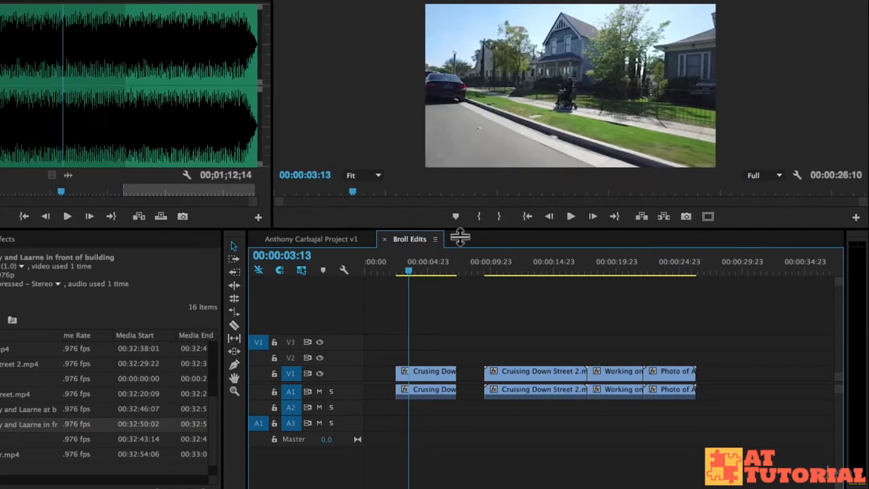
left_click_drag(459, 234, 460, 288)
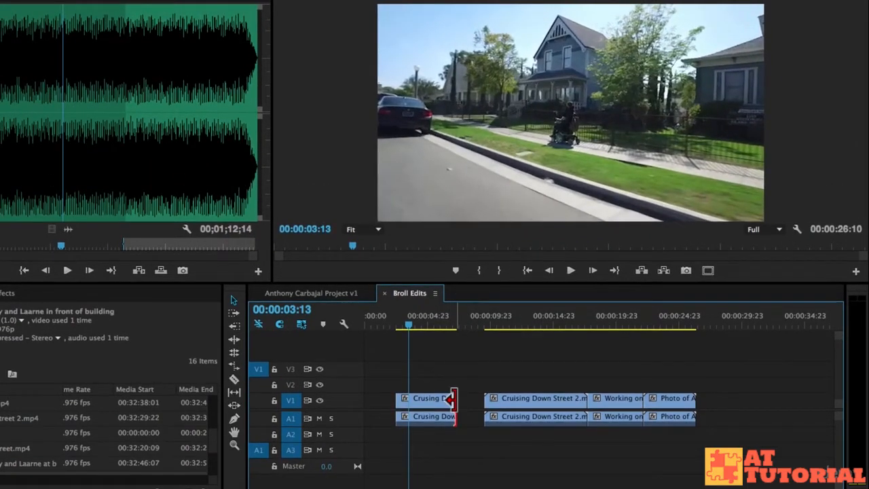
- Trim the first clip's end further, preview it, and extend both ends back to the full clip length
mouse_move(451, 399)
left_mouse_down()
mouse_move(431, 399)
mouse_move(463, 400)
mouse_move(424, 399)
mouse_move(449, 400)
mouse_move(439, 400)
left_mouse_up()
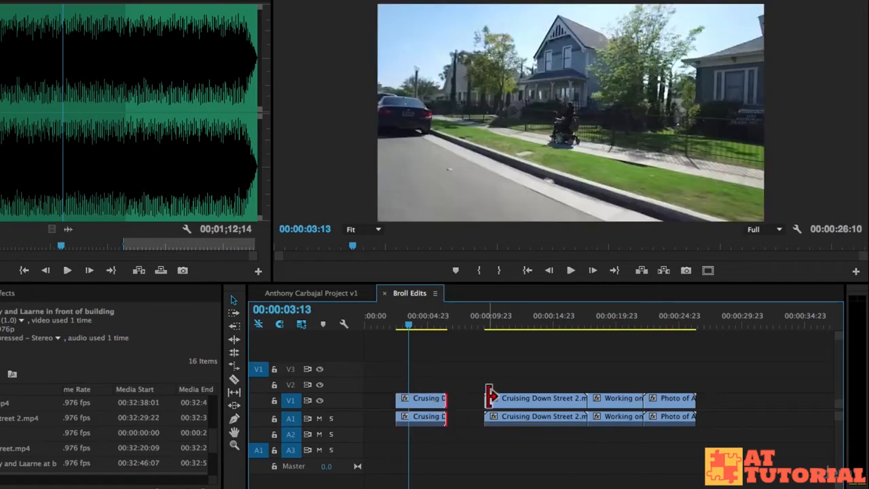
key("space")
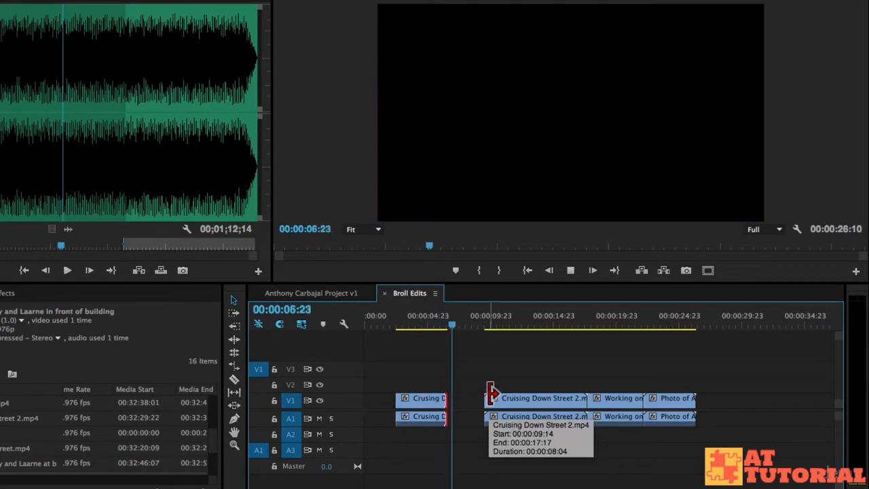
left_click_drag(448, 320, 432, 320)
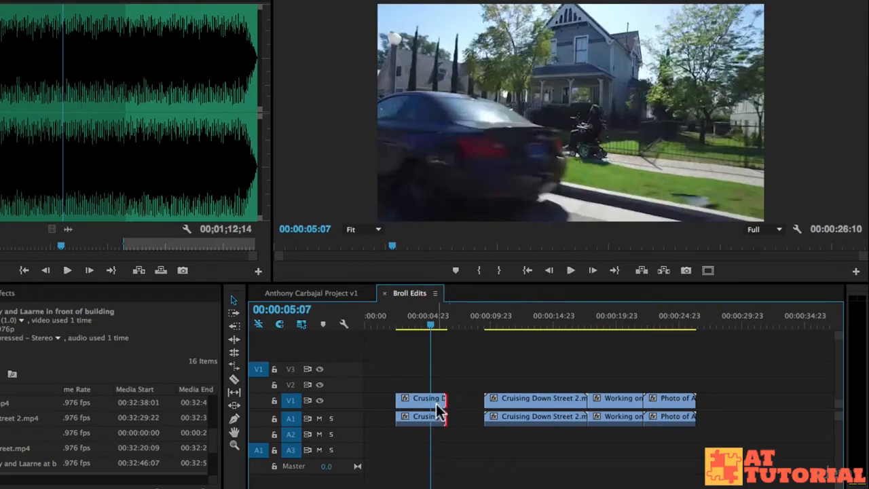
left_click_drag(440, 403, 483, 402)
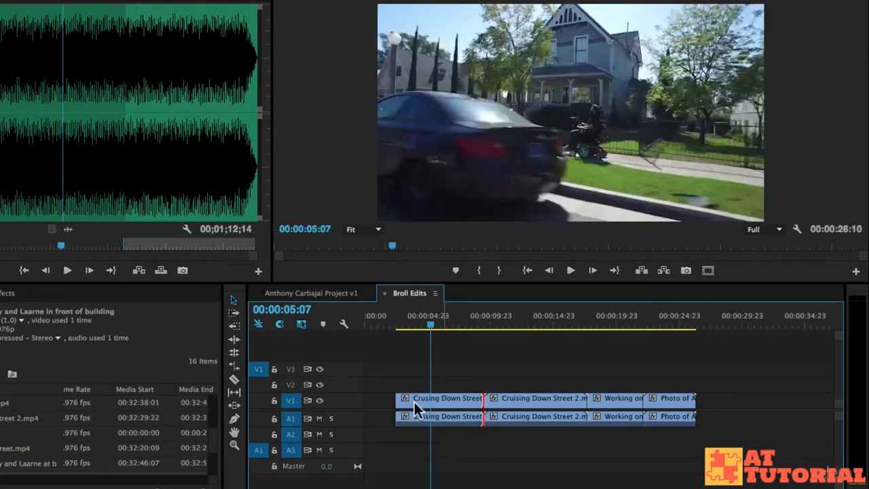
left_click_drag(400, 401, 331, 402)
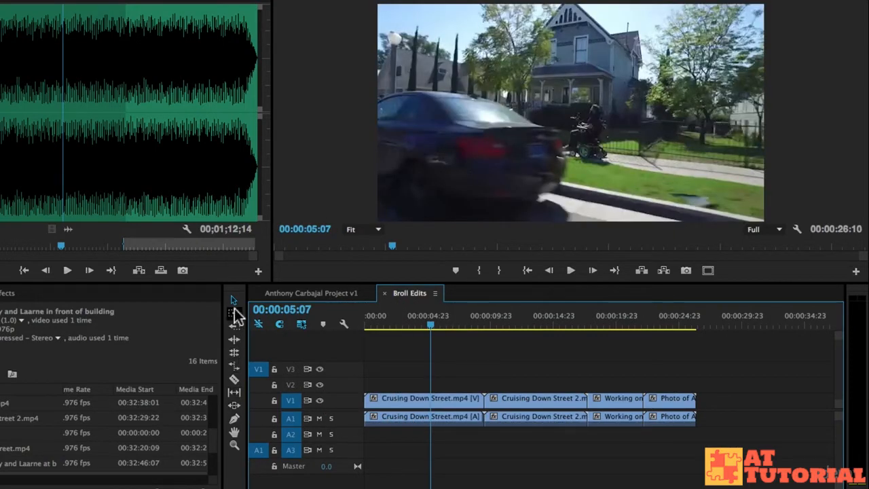
- Try the Razor tool by cutting the clips at several places along the sequence, and undo all the cuts
left_click(235, 378)
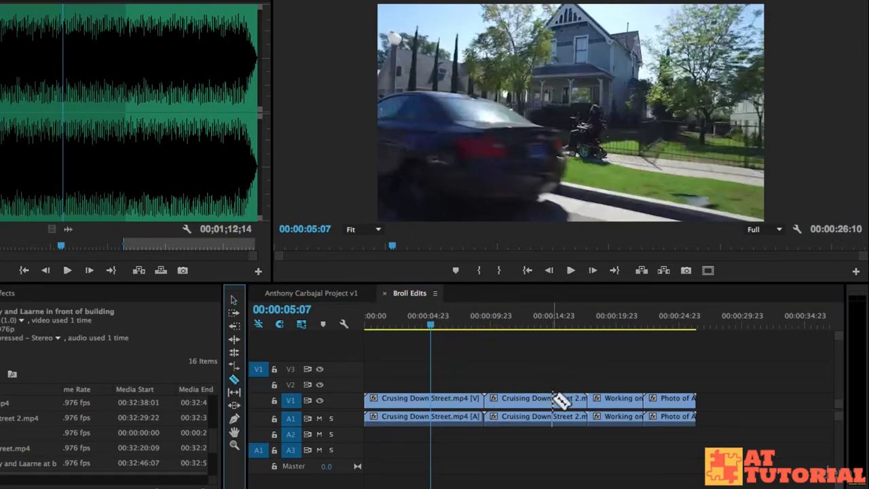
left_click(397, 406)
left_click(453, 406)
left_click(553, 406)
left_click(610, 402)
left_click(673, 401)
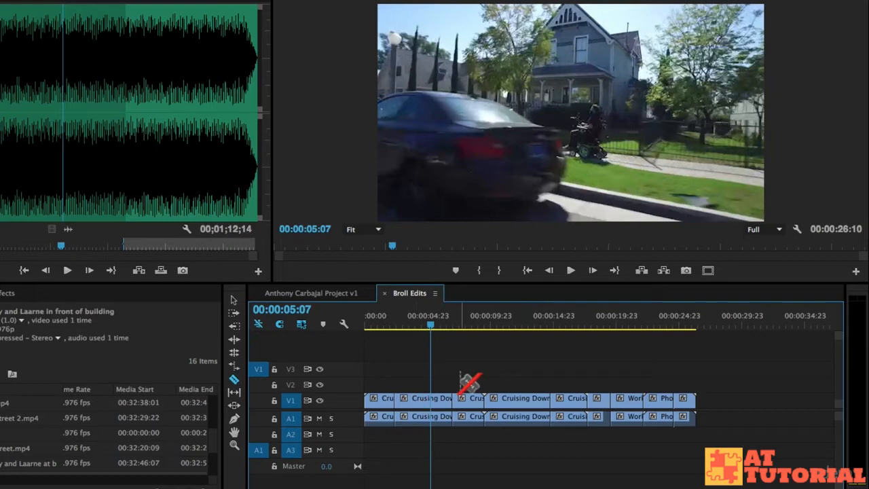
key("ctrl+z")
key("ctrl+z")
key("ctrl+z")
key("ctrl+z")
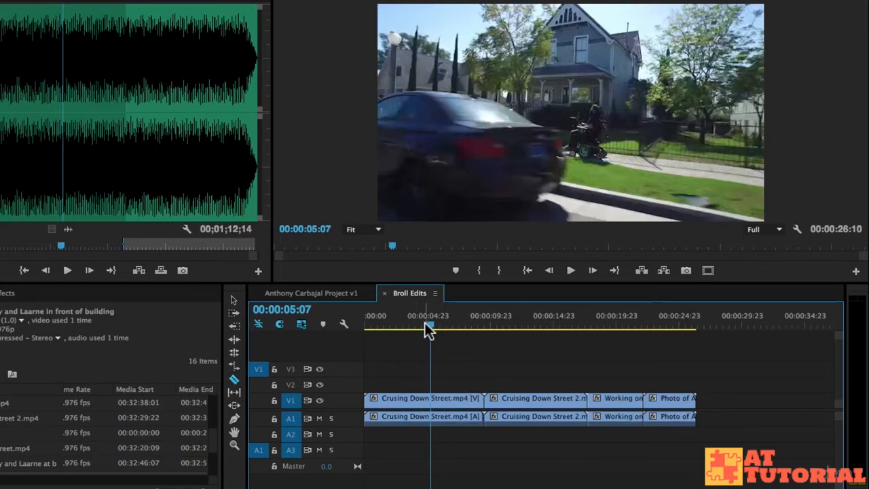
- Cut the first Crusing Down Street clip at 00:00:06:13 with the Razor tool
left_click_drag(428, 324, 446, 326)
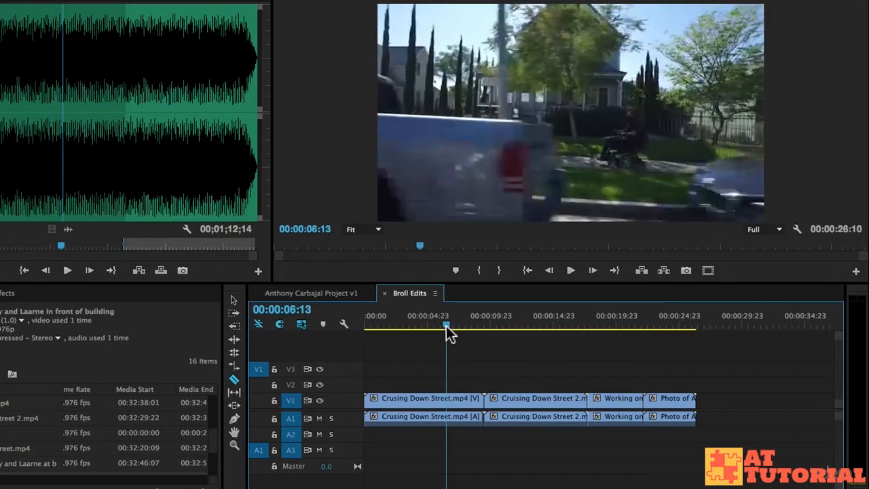
left_click(449, 400)
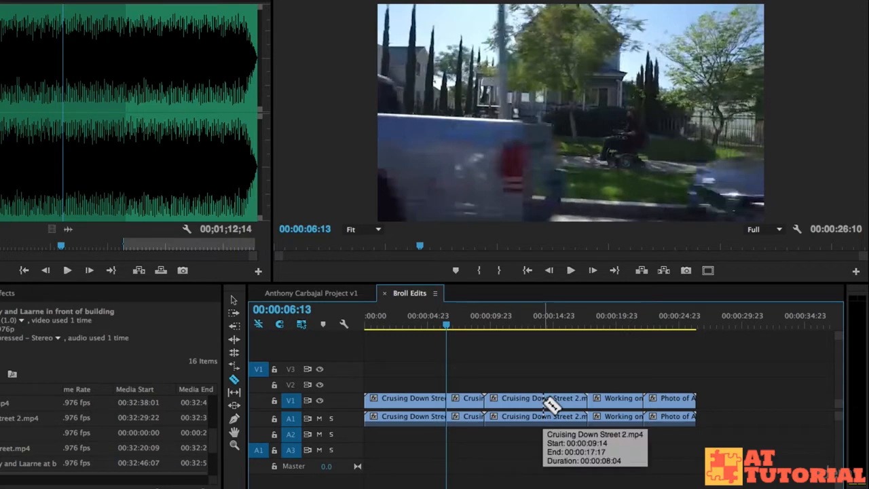
key("=")
key("=")
key("-")
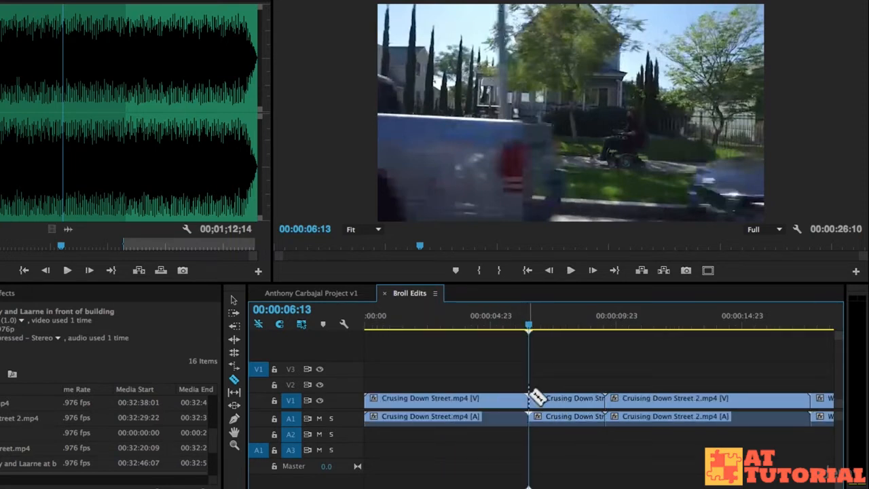
- Preview and delete the section of the first clip after the 00:00:06:13 cut, leaving a gap before Cruising Down Street 2.mp4
left_click(232, 301)
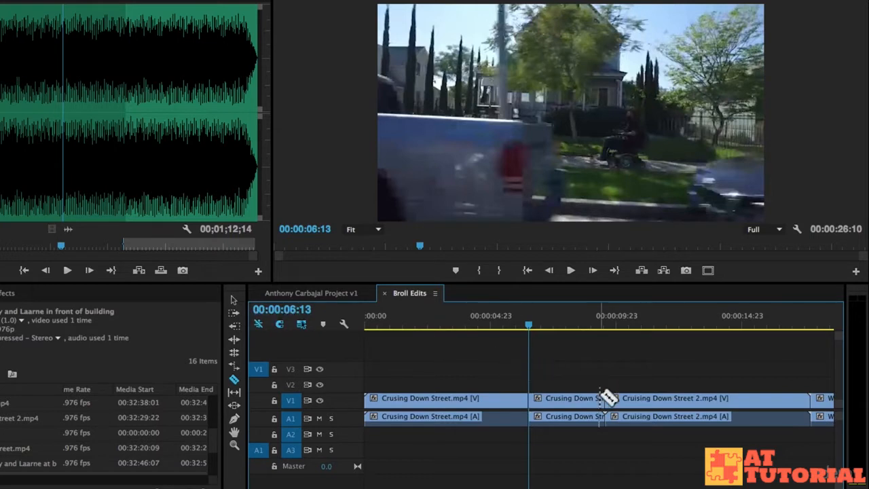
left_click(560, 398)
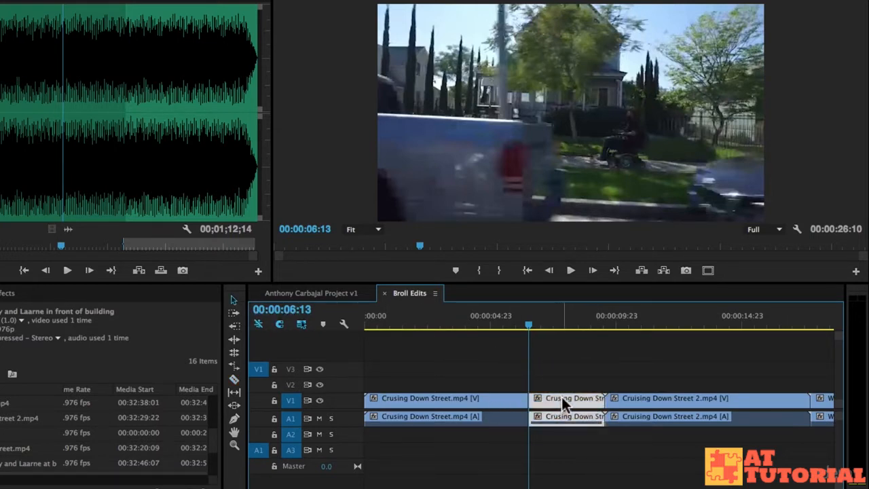
key("space")
key("space")
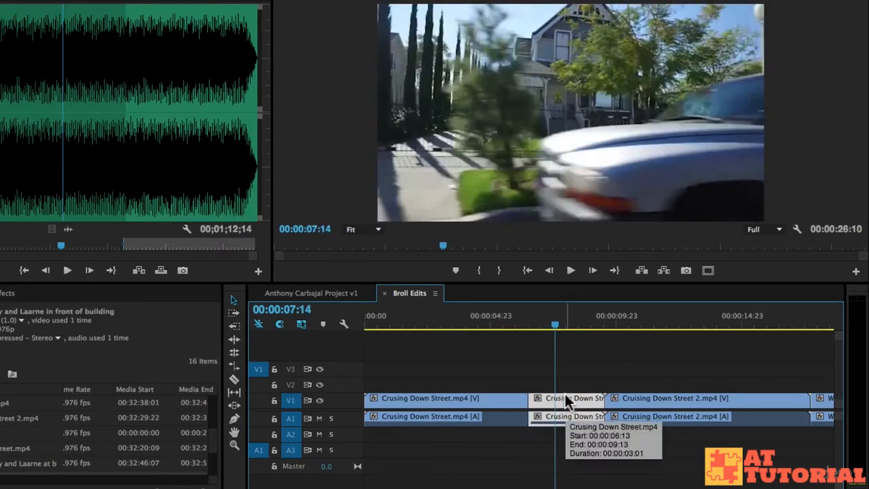
key("Delete")
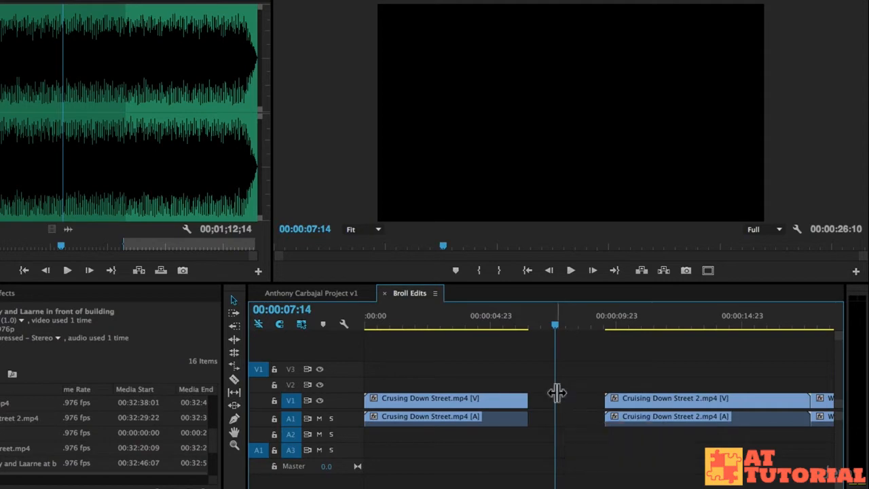
- Play the sequence from 00:00:05:00 to review the gap after the shortened first clip
left_click_drag(513, 325, 630, 333)
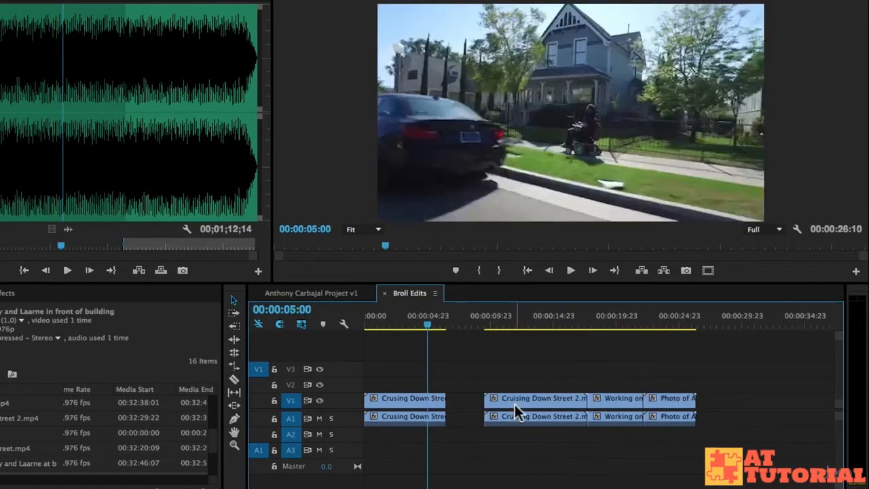
key("space")
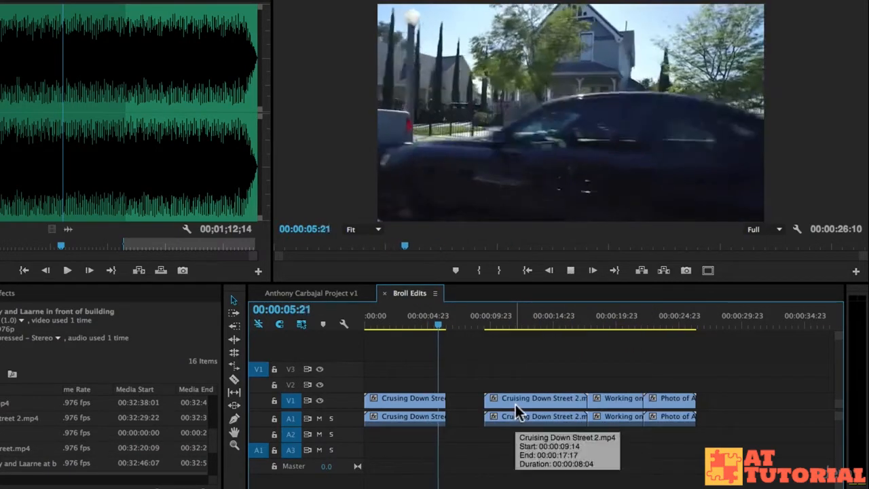
- Cut Cruising Down Street 2.mp4 at 00:00:12:01 with the Razor tool and delete the section before the cut
left_click_drag(527, 326, 483, 319)
left_click_drag(492, 321, 517, 324)
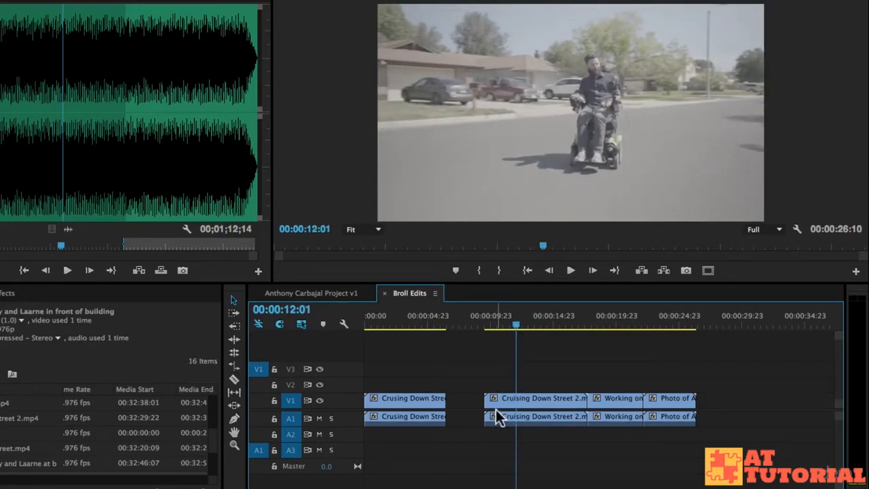
left_click(233, 380)
left_click(517, 403)
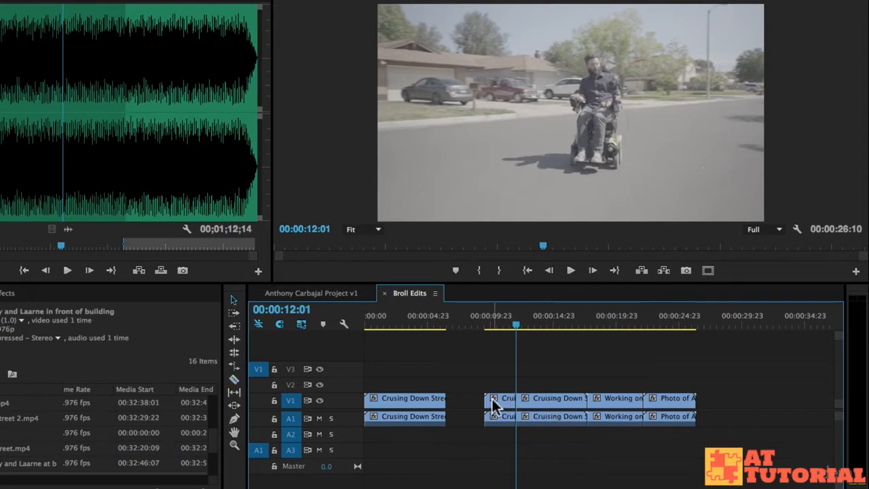
left_click(492, 398)
key("Delete")
- Try to move the three clips after the gap up to the end of the first clip, and undo the move
left_click_drag(770, 372, 535, 426)
left_click(548, 391)
left_click(542, 399)
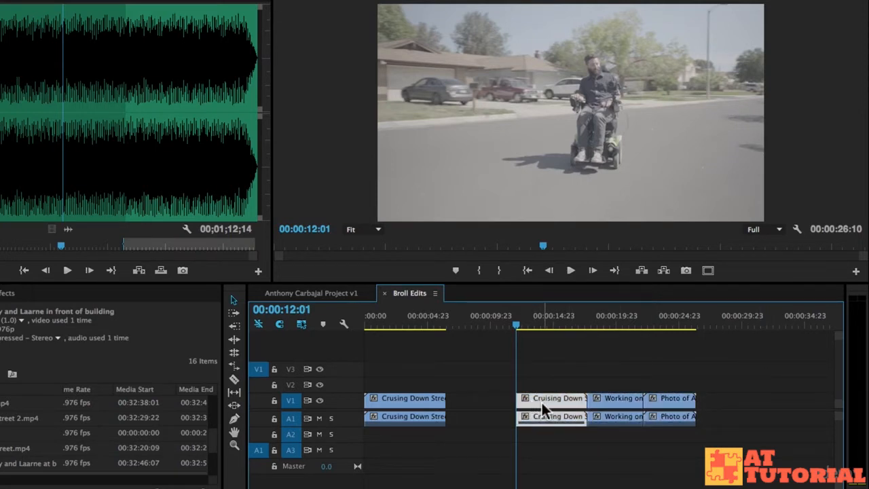
left_click_drag(554, 364, 739, 431)
left_click_drag(536, 397, 469, 404)
key("super+z")
left_click_drag(561, 375, 734, 421)
left_click_drag(550, 402, 484, 401)
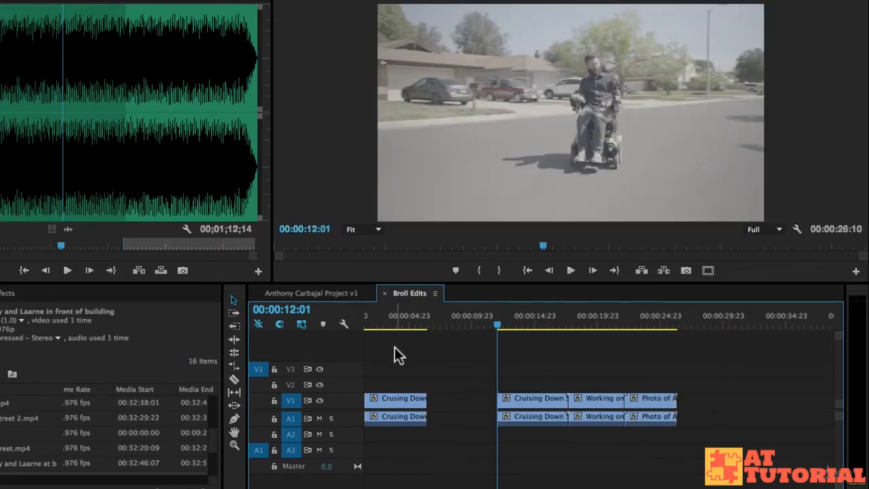
- Use snapping to cut the shortened Cruising Down Street 2.mp4 exactly at the playhead, placed at 00:00:16:01, with the Razor tool
left_click(279, 324)
left_click_drag(501, 322, 547, 327)
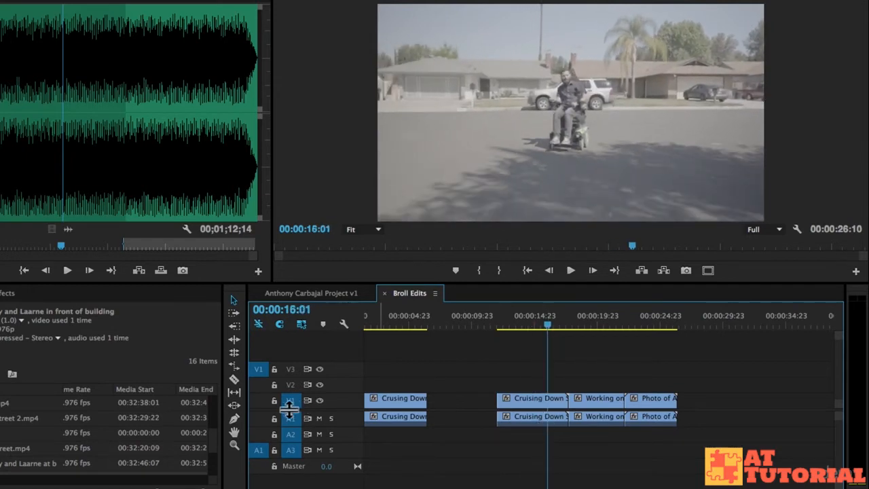
left_click(234, 379)
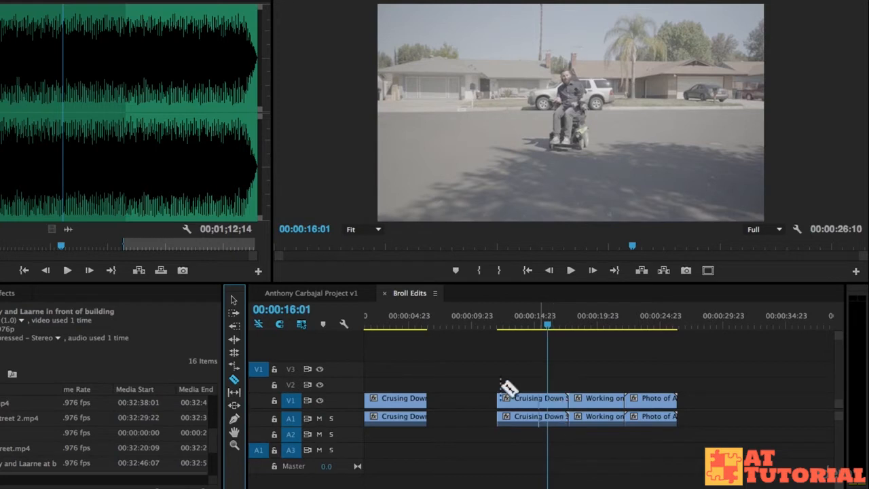
left_click(280, 324)
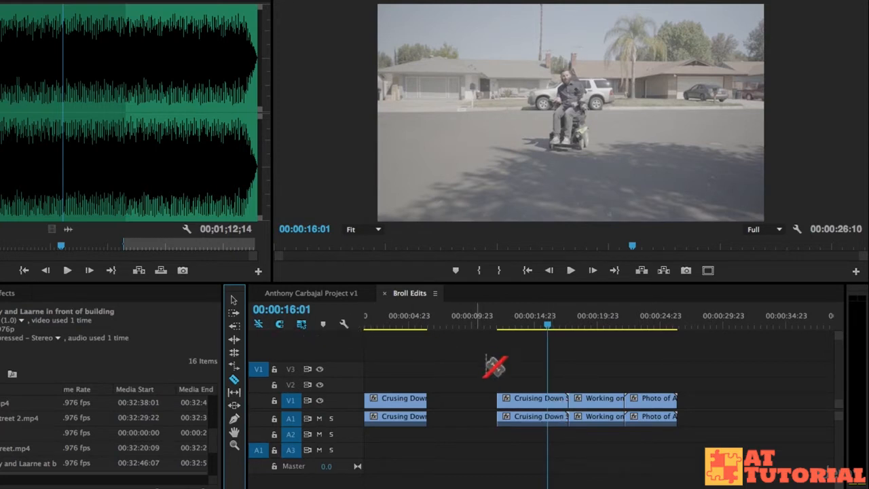
left_click(552, 399)
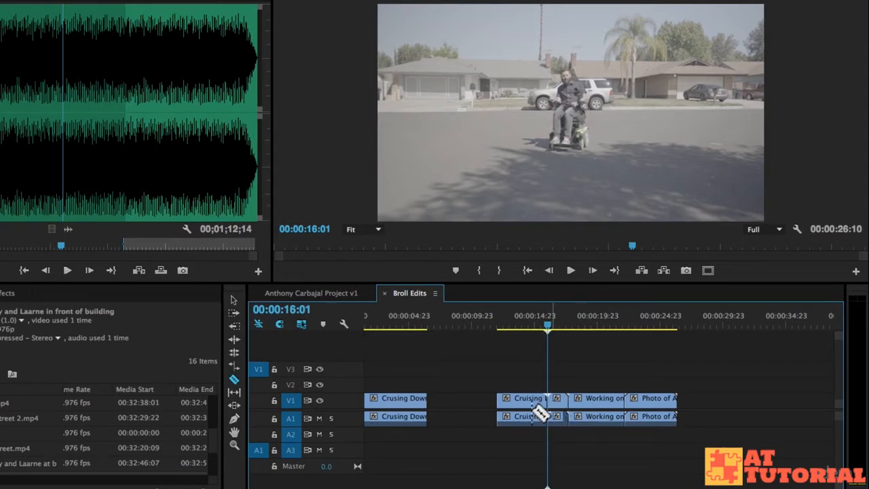
- Move the three clips after the gap earlier until they meet the first clip's end, testing the move with snapping off and on
key("v")
left_click_drag(514, 376, 705, 413)
mouse_move(500, 396)
left_mouse_down()
mouse_move(466, 409)
mouse_move(498, 406)
mouse_move(490, 409)
left_mouse_up()
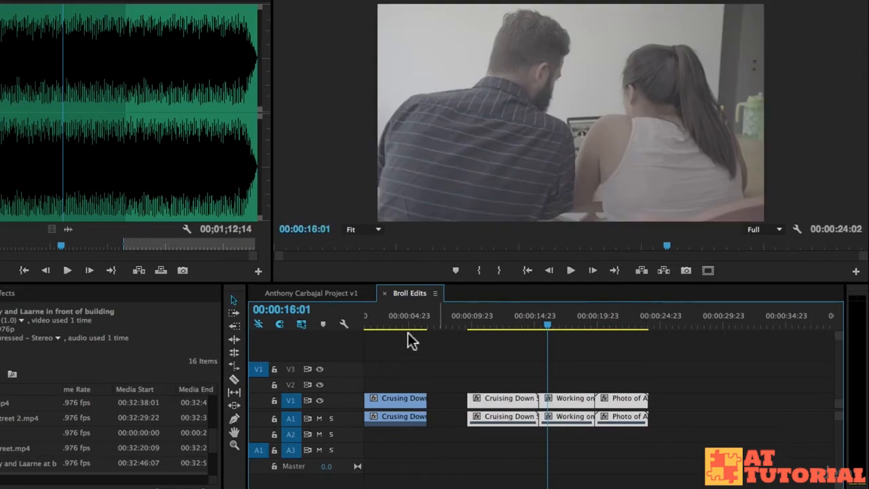
left_click(280, 324)
left_click_drag(491, 404, 309, 330)
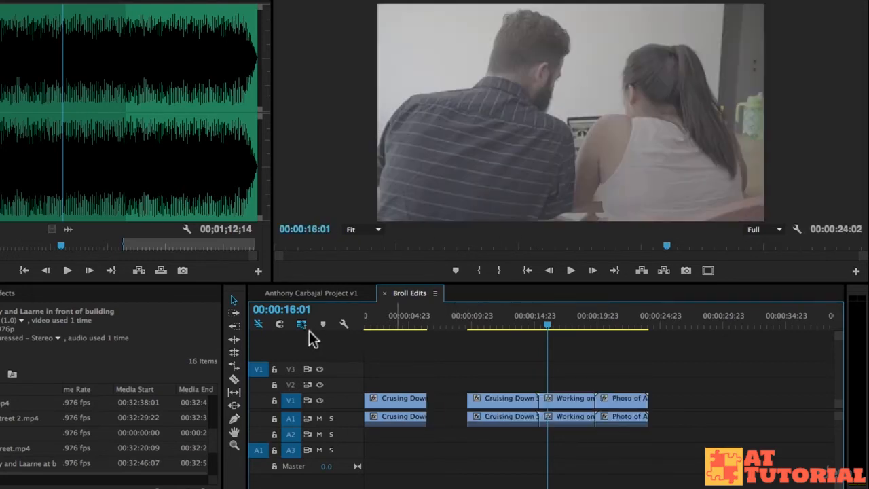
left_click(493, 408)
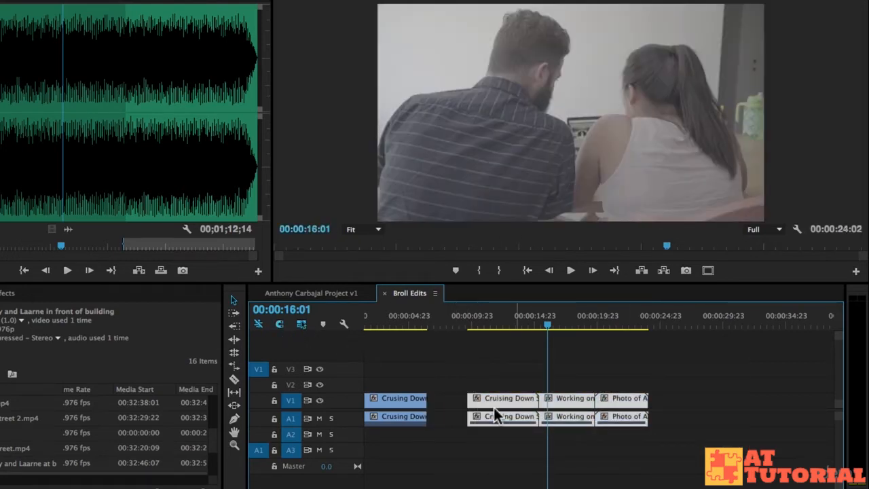
left_click_drag(501, 402, 463, 400)
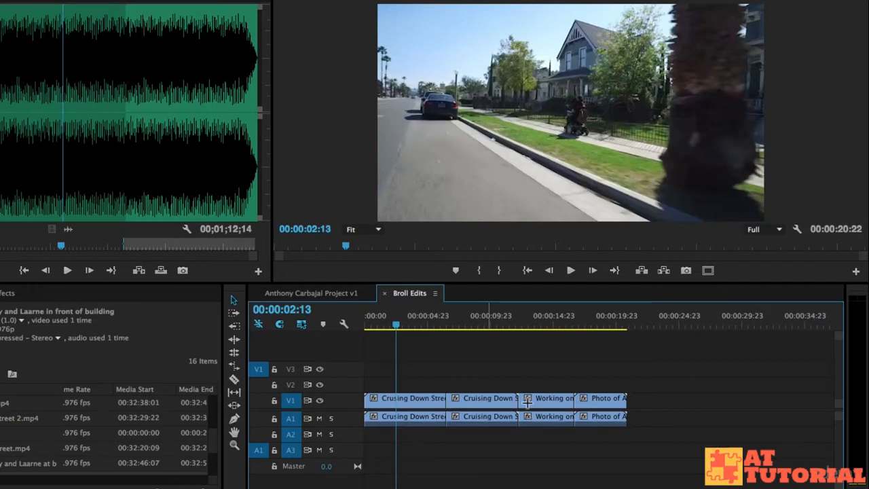
- Move the last three clips later to reopen a gap after the first clip, and close it by deleting the selected gap
left_click(478, 417)
left_click_drag(496, 399, 592, 403)
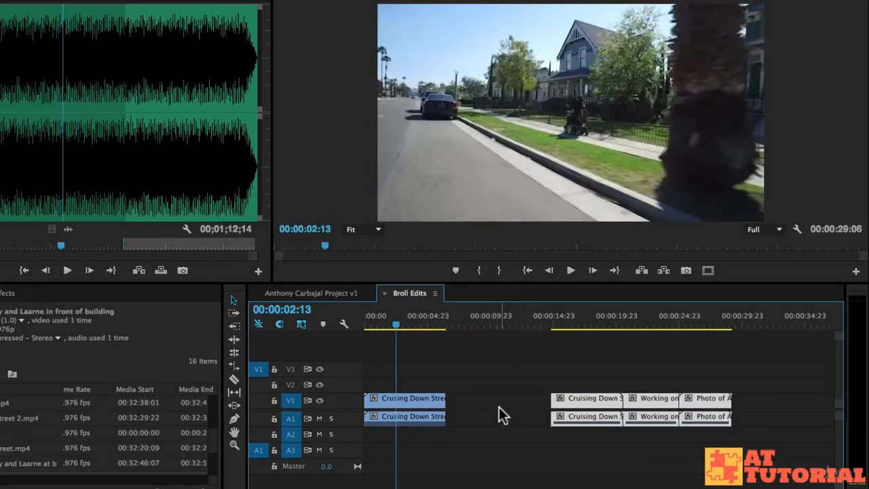
left_click(477, 402)
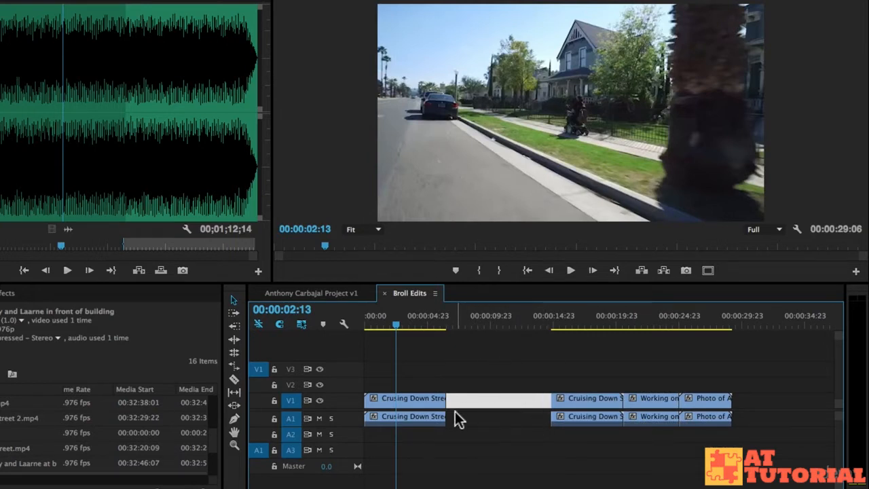
key("Delete")
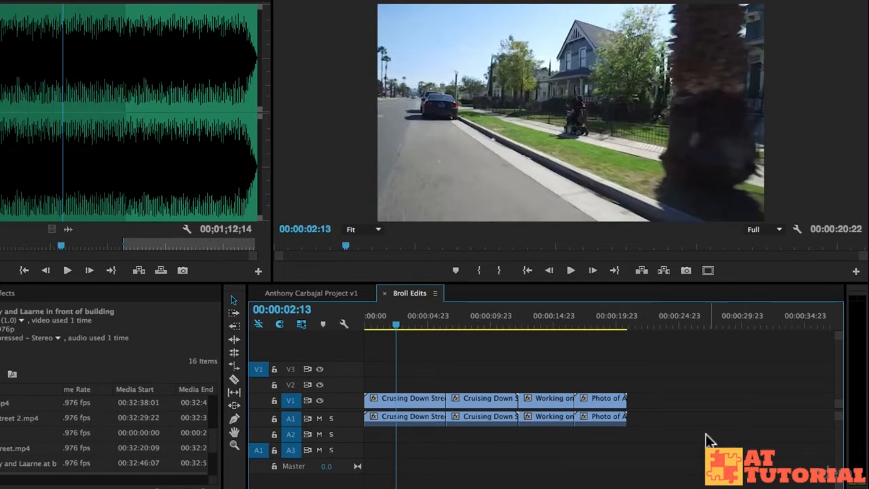
- Undo the gap deletion and close the gap after the first clip with Ripple Delete instead
key("ctrl+z")
right_click(482, 399)
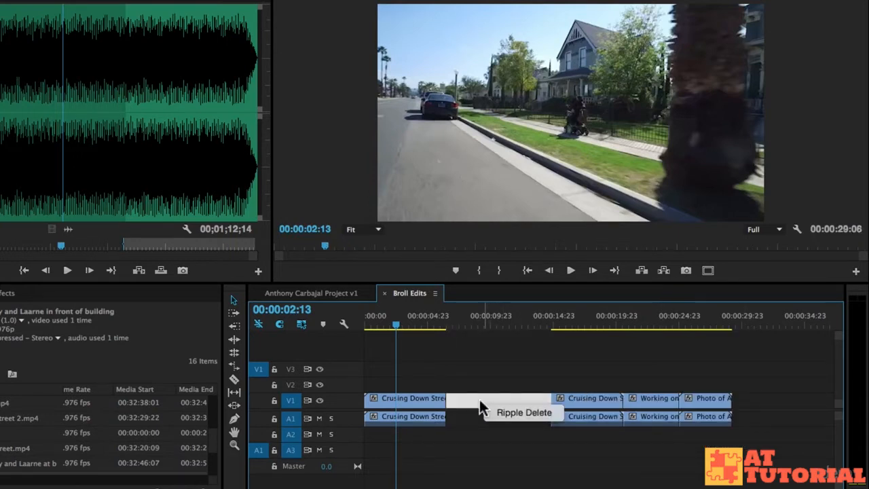
left_click(508, 414)
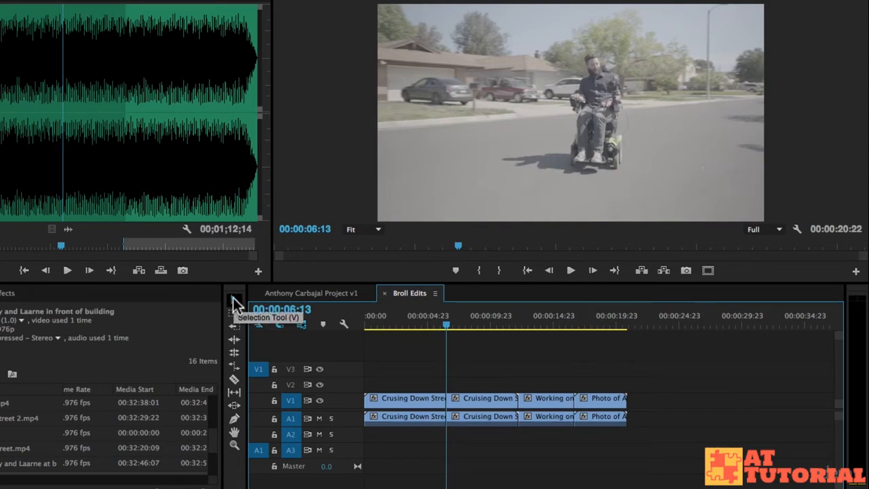
- Make room between the two street clips, extend their trimmed edges to restore their full lengths, and close the gap between them
mouse_move(514, 401)
left_mouse_down()
mouse_move(505, 401)
mouse_move(515, 401)
left_mouse_up()
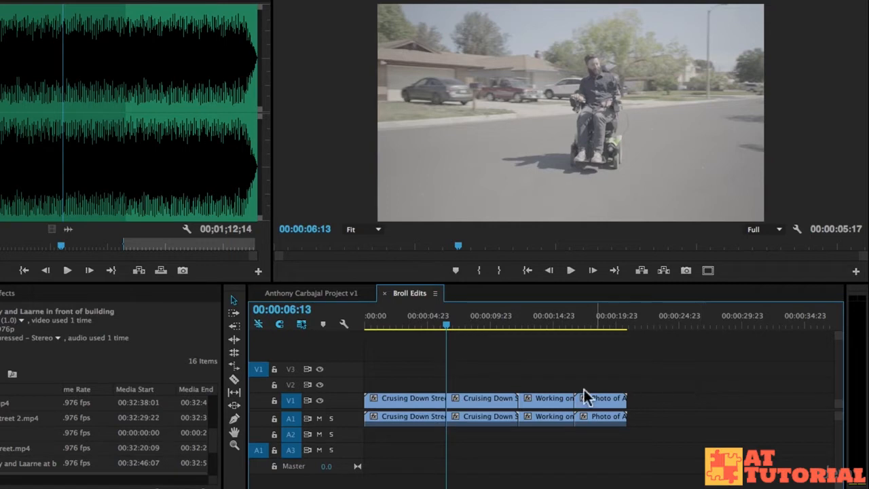
left_click_drag(494, 381, 684, 426)
left_click_drag(555, 406, 654, 411)
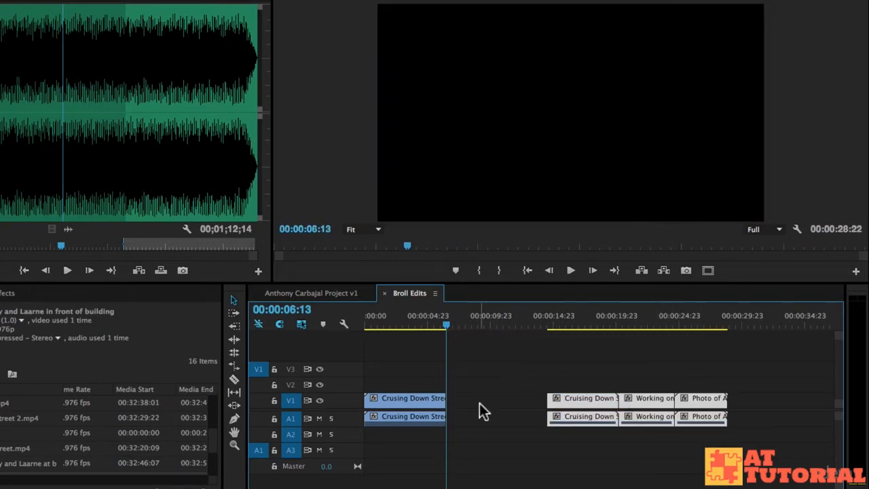
left_click_drag(547, 397, 526, 399)
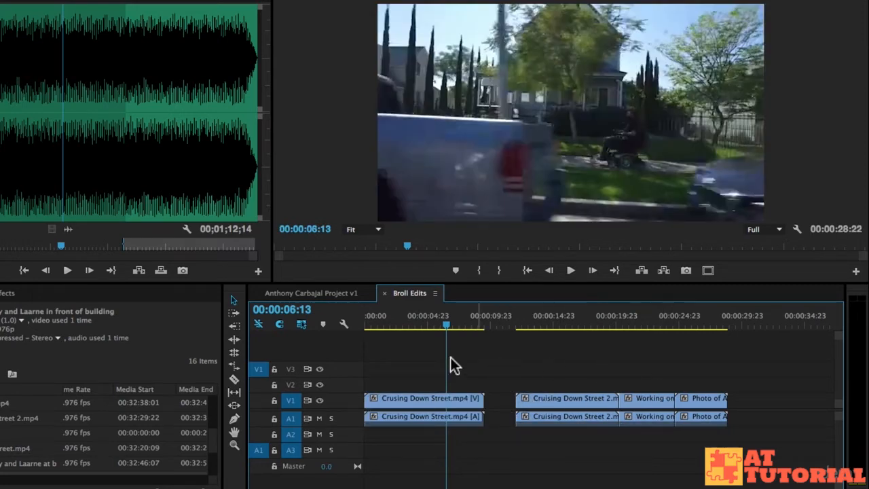
left_click_drag(509, 355, 731, 431)
mouse_move(577, 398)
left_mouse_down()
mouse_move(558, 409)
mouse_move(544, 399)
left_mouse_up()
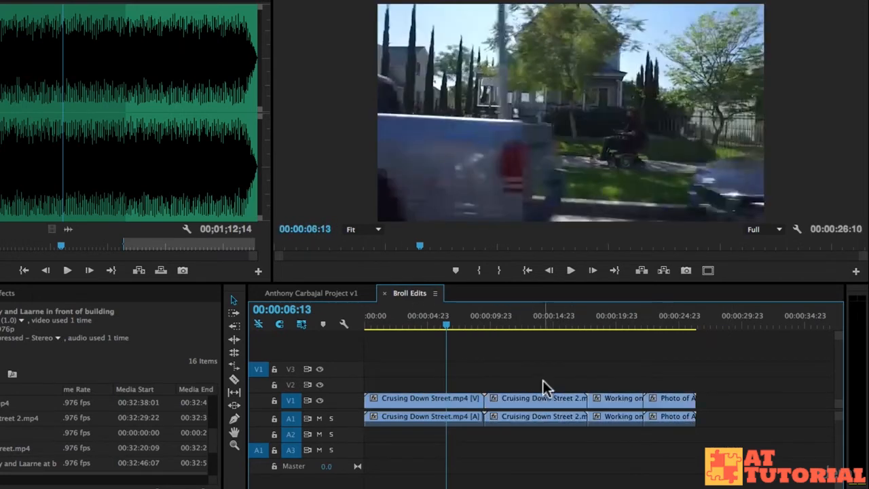
- Trim the end of Crusing Down Street.mp4 back to 00:00:06:13 with the Ripple Edit tool
left_click(231, 338)
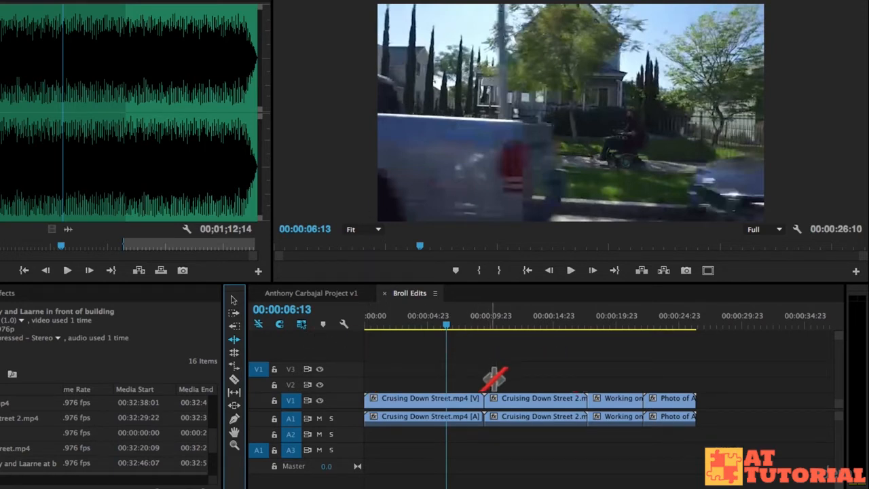
left_click(452, 373)
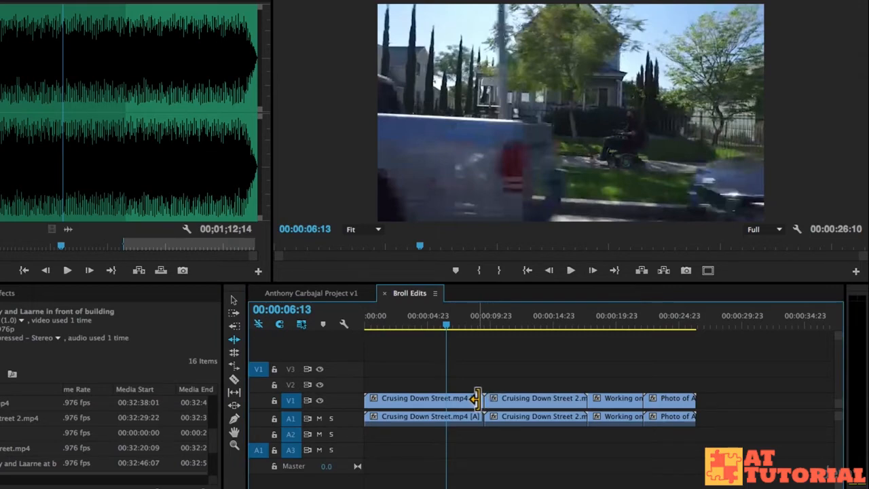
left_click_drag(476, 398, 438, 399)
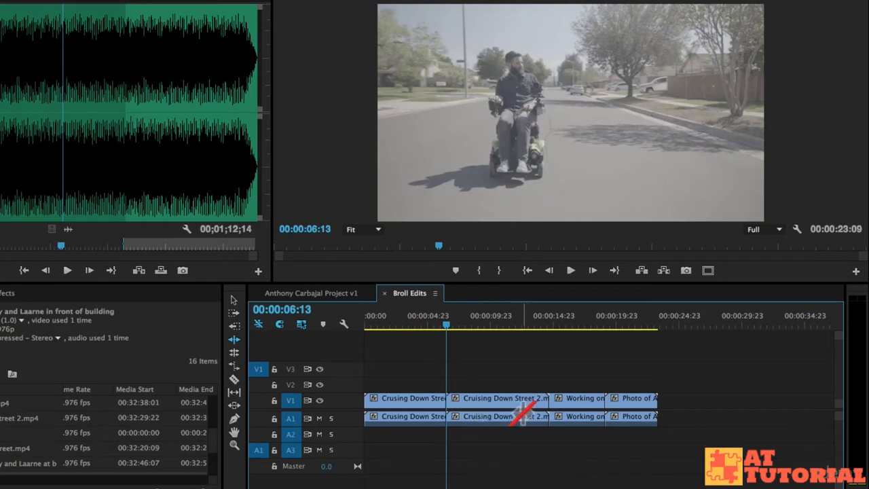
- Try ripple-trimming about 3 seconds off the start of Cruising Down Street 2.mp4, and undo the trim
scroll(436, 409, "down", 1)
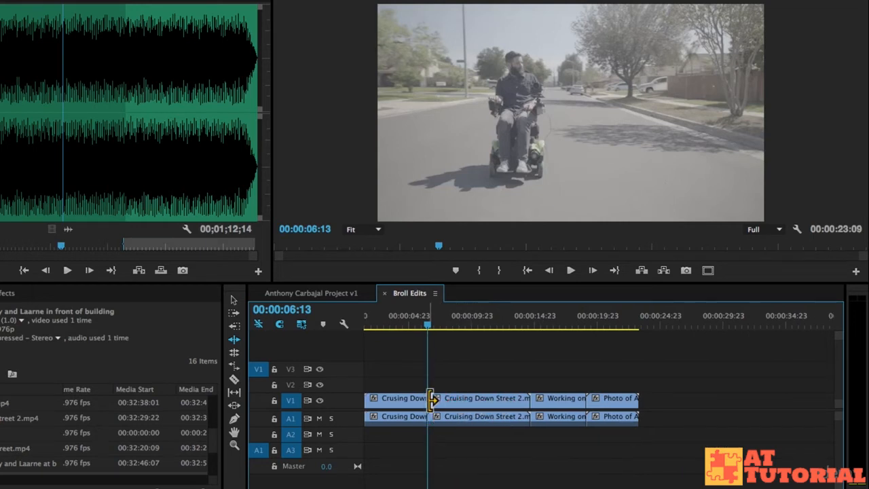
left_click_drag(430, 400, 467, 399)
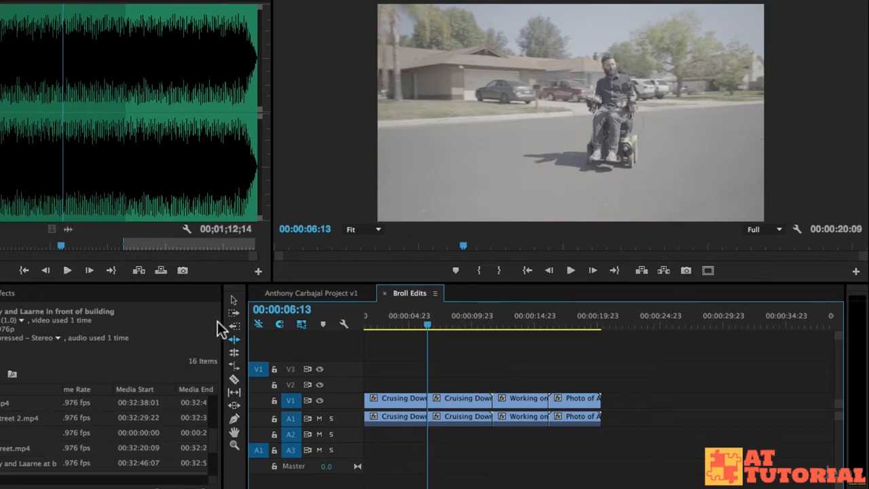
key("ctrl+z")
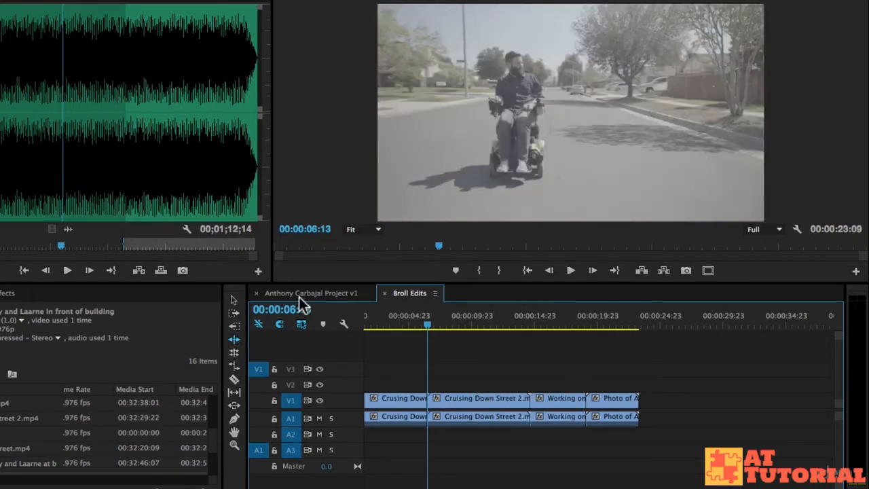
- Try trimming the start of Cruising Down Street 2.mp4 with the Selection tool for comparison, and undo the trim
left_click(234, 301)
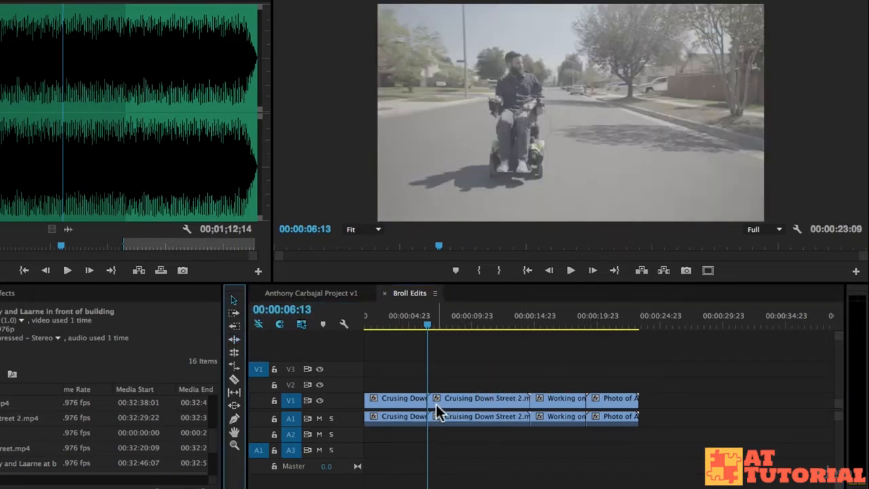
left_click_drag(436, 401, 486, 403)
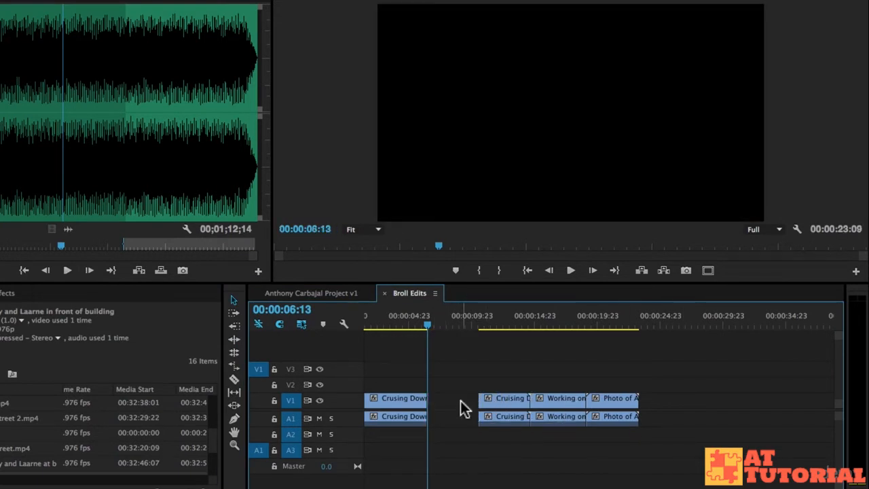
key("ctrl+z")
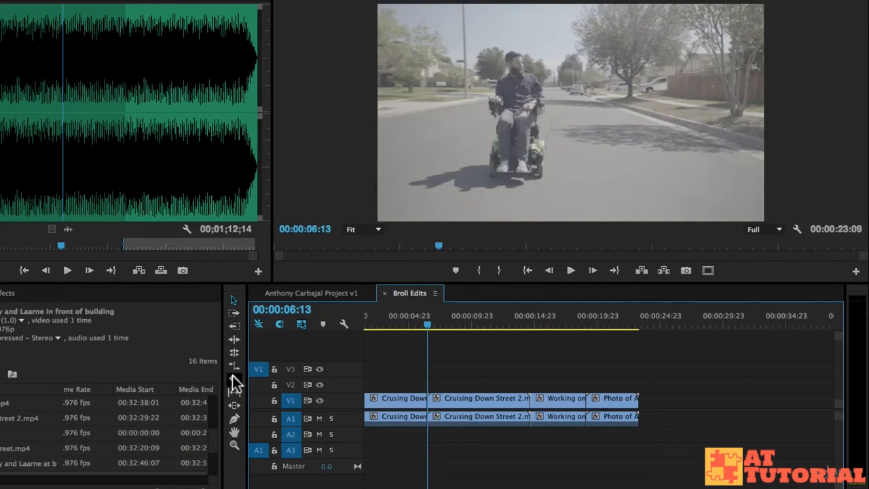
- Trim about 3.5 seconds off the start of Cruising Down Street 2.mp4 with the Ripple Edit tool and play back the transition
left_click(234, 339)
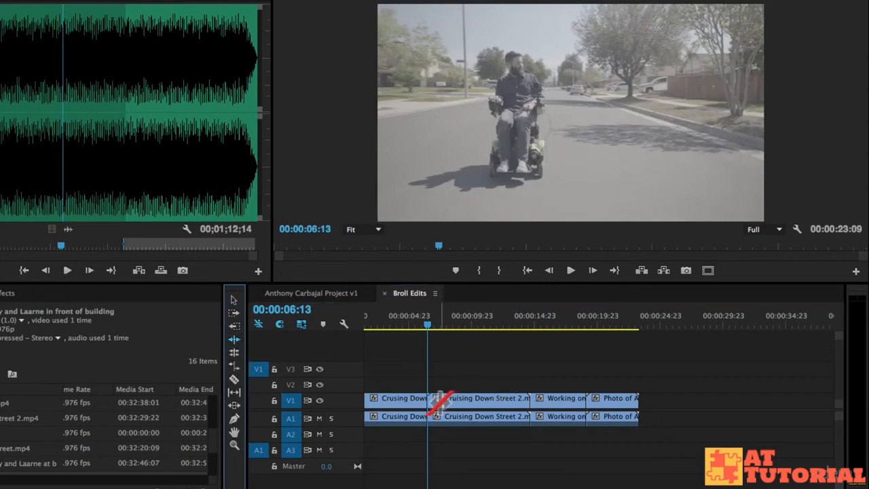
left_click_drag(430, 401, 478, 399)
left_click_drag(429, 320, 393, 317)
key("space")
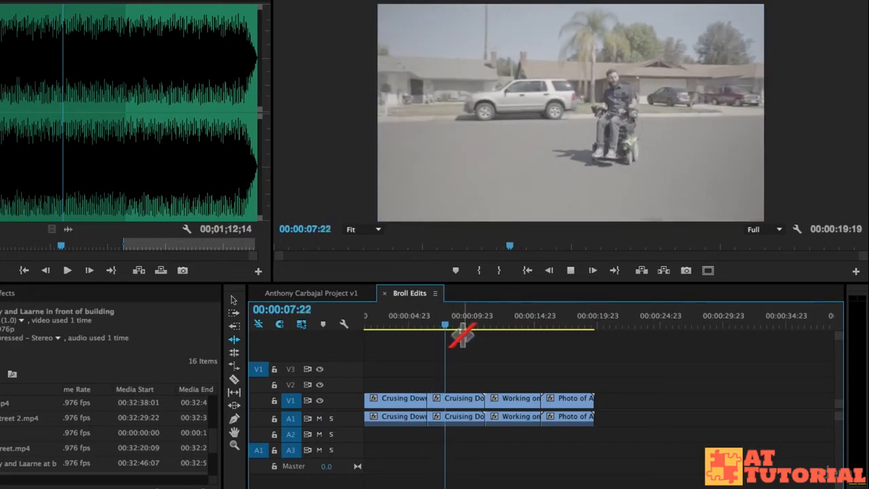
key("space")
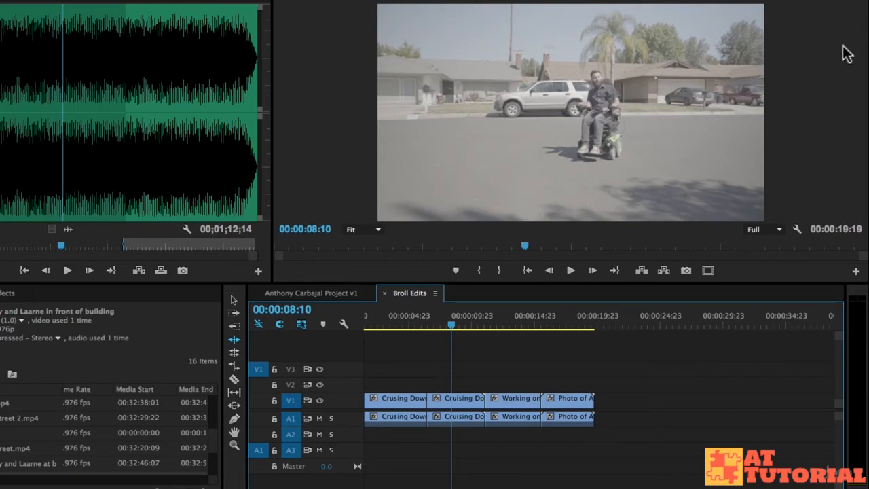
- Trim about 1.5 seconds off the end of Cruising Down Street 2.mp4 as a ripple edit with the Selection tool
left_click_drag(632, 293, 536, 358)
left_click_drag(473, 324, 578, 10)
mouse_move(454, 322)
left_mouse_down()
mouse_move(403, 324)
mouse_move(446, 324)
left_mouse_up()
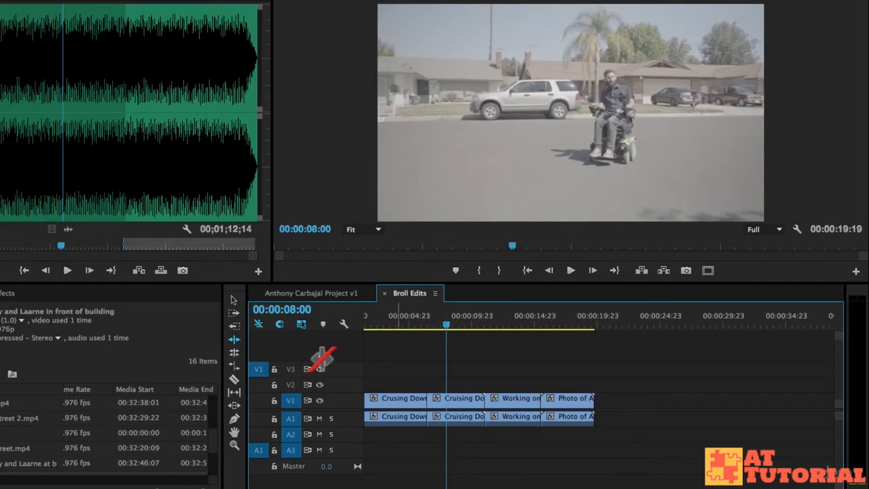
left_click(234, 299)
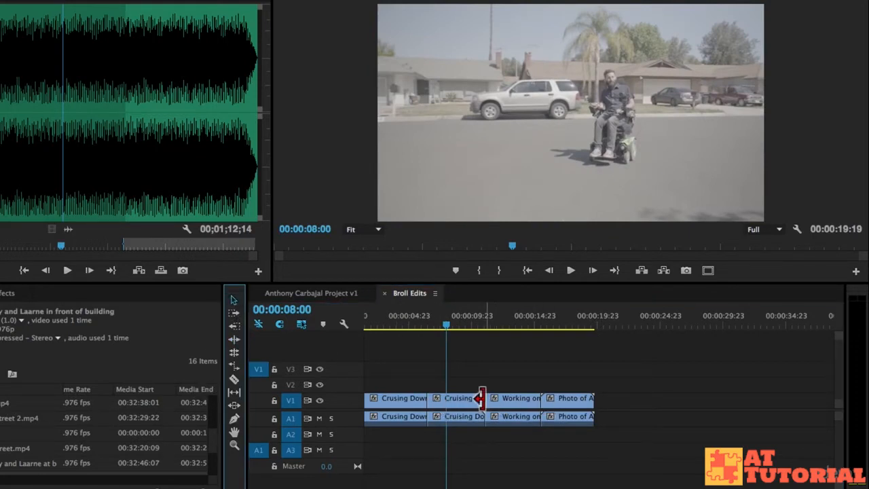
key("equal")
key("minus")
key("minus")
key("minus")
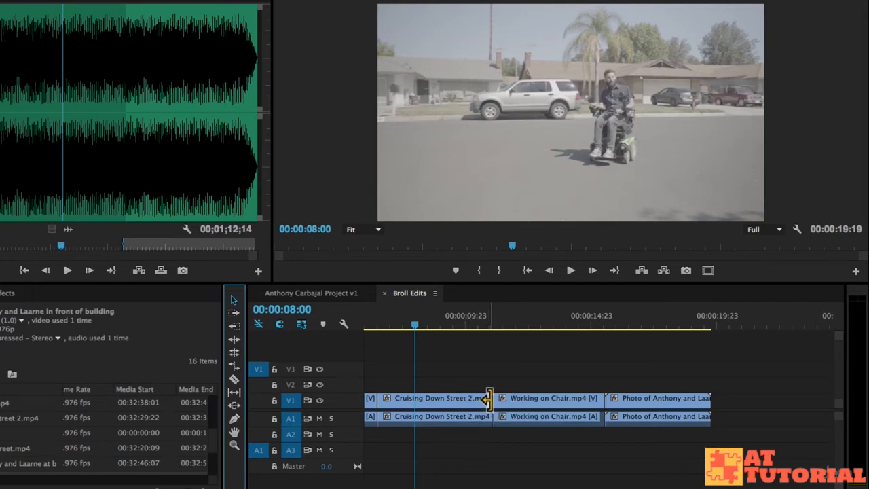
left_click(488, 399)
left_click_drag(486, 399, 454, 400)
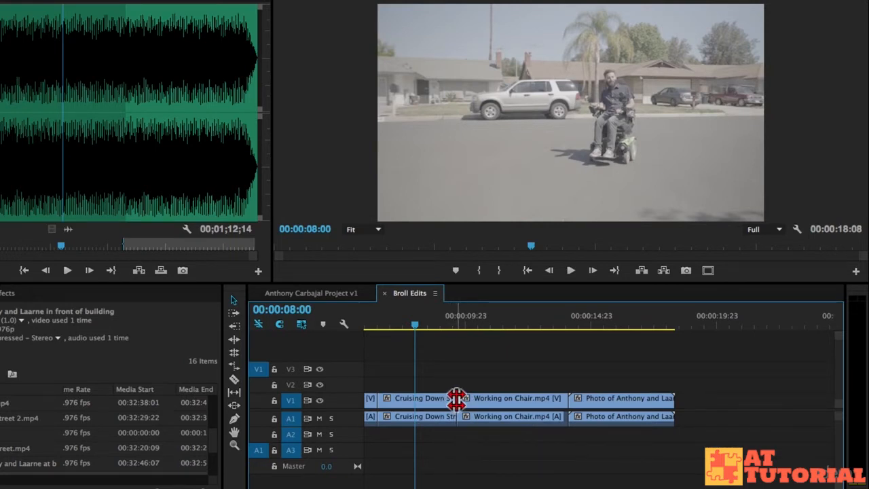
- Try rolling the cut between Crusing Down Street.mp4 and Cruising Down Street 2.mp4 about 3 seconds earlier, play it back, and undo the edit
scroll(481, 386, "left", 3)
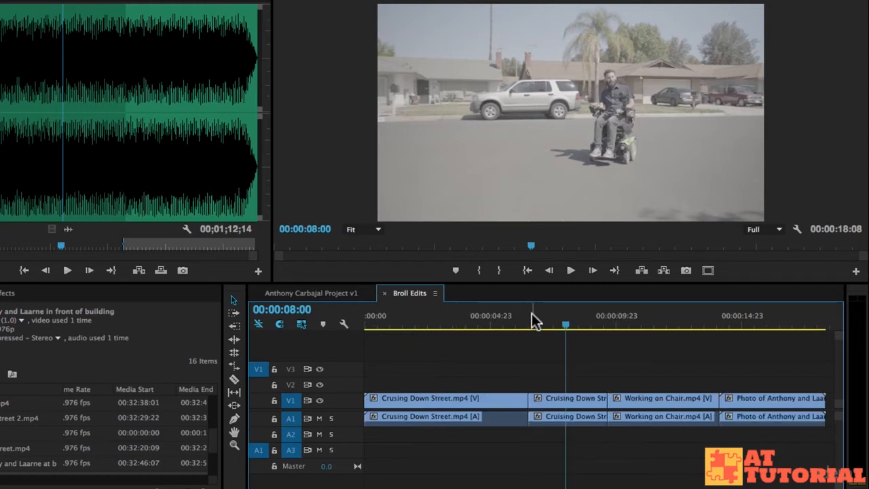
left_click_drag(516, 406, 537, 402)
left_click_drag(530, 401, 455, 401)
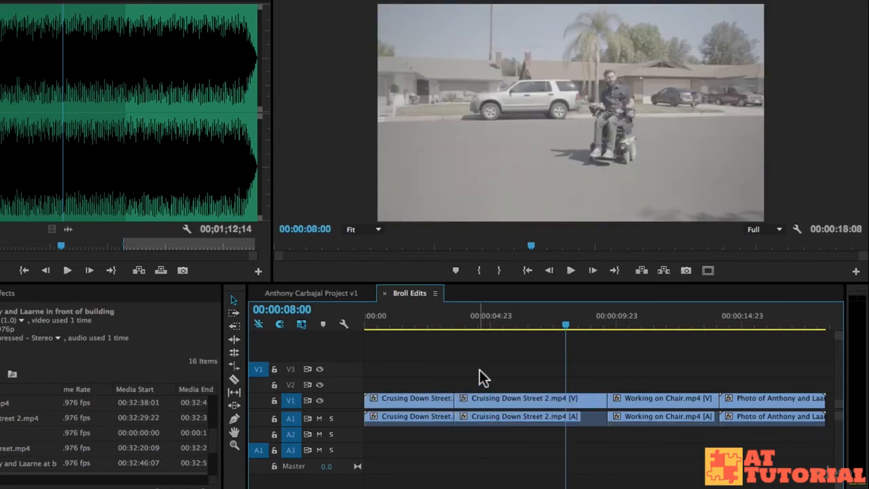
left_click(421, 314)
key("space")
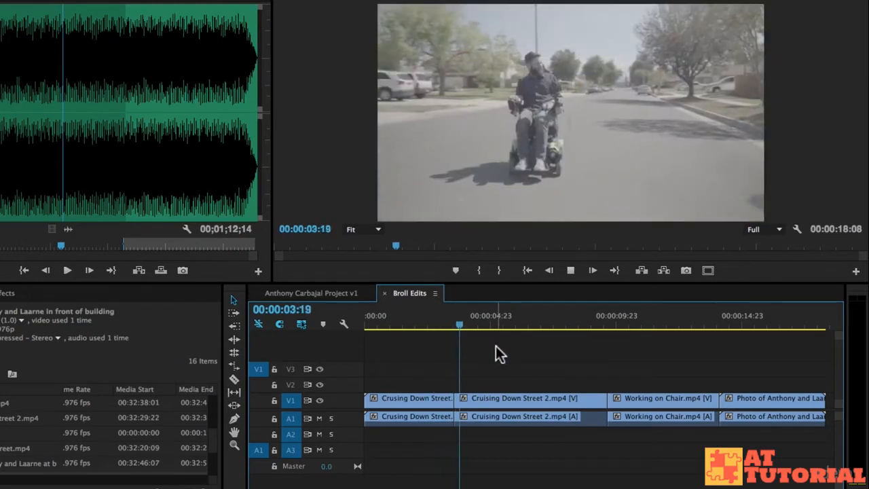
key("space")
key("ctrl+z")
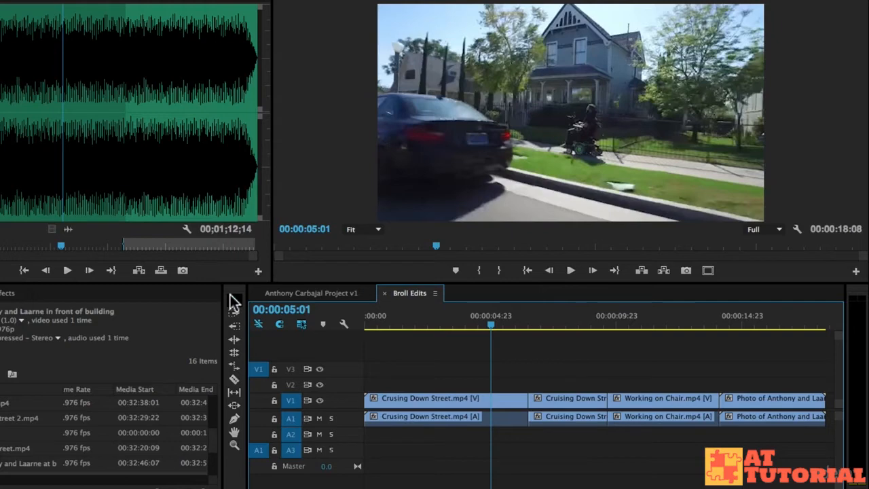
- Try shortening Crusing Down Street.mp4 by about 3.3 seconds and extending Cruising Down Street 2.mp4 to fill the gap, and undo both trims
left_click_drag(523, 402, 432, 400)
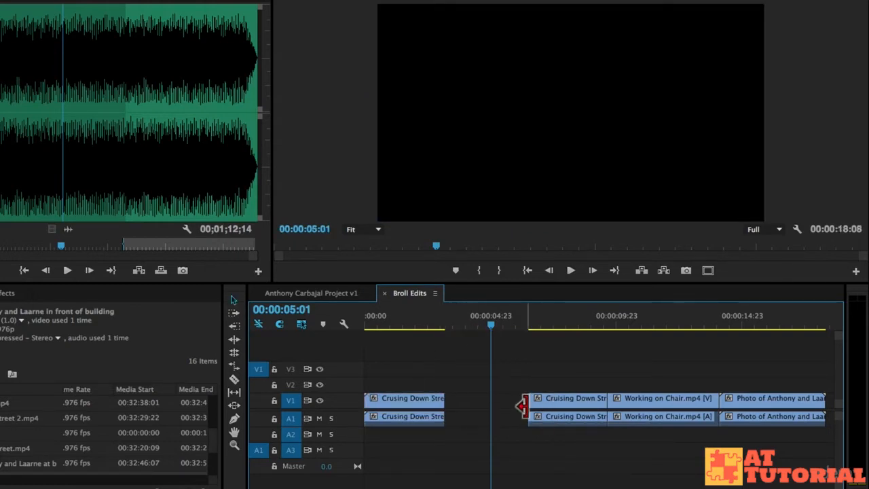
left_click_drag(528, 403, 445, 405)
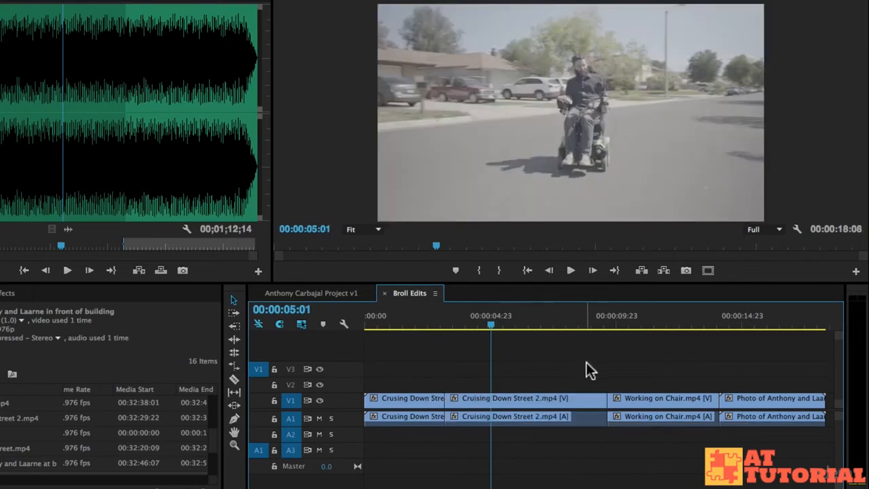
key("ctrl+z")
key("ctrl+z")
- Try moving the cut between the two street clips about 3.5 seconds earlier with the Rolling Edit tool, and undo it
left_click(233, 352)
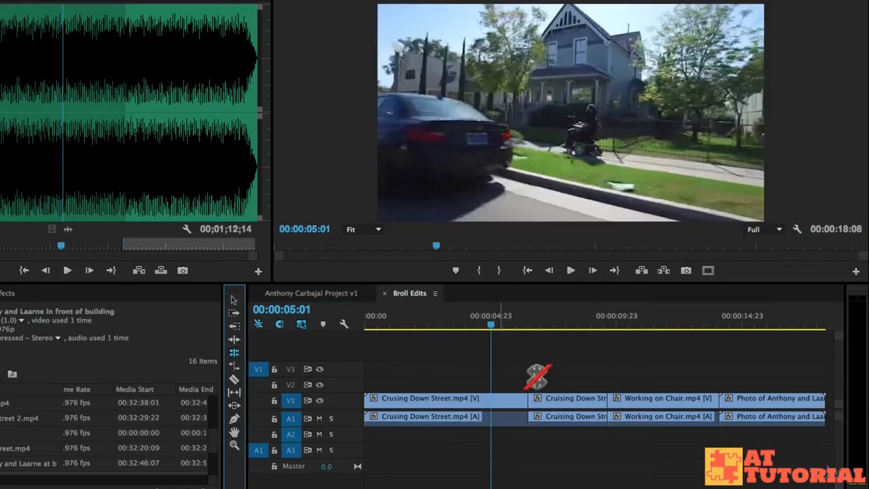
left_click_drag(525, 404, 441, 404)
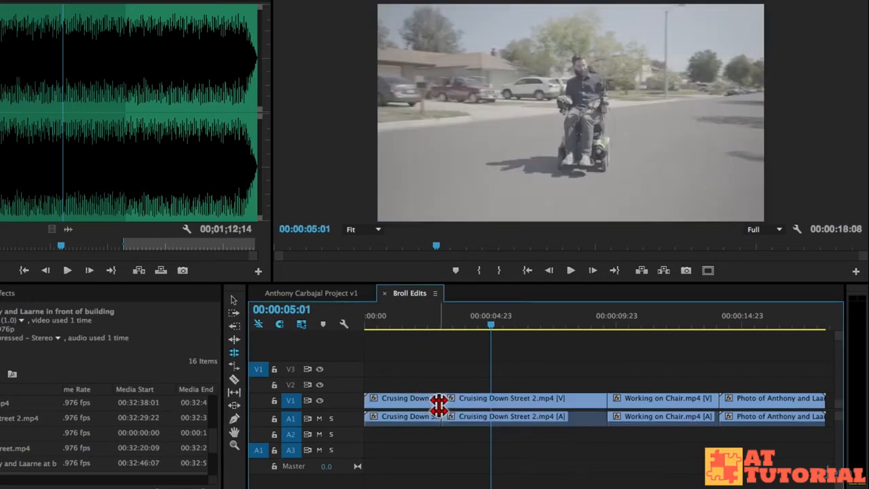
key("ctrl+z")
- Roll the cut between Crusing Down Street.mp4 and Cruising Down Street 2.mp4 about 3 seconds earlier with the Selection tool
left_click(234, 299)
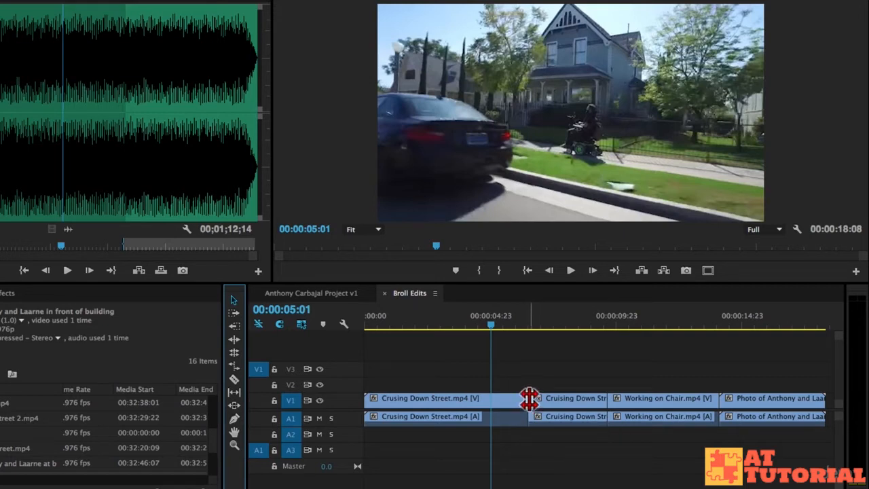
left_click_drag(529, 401, 450, 400)
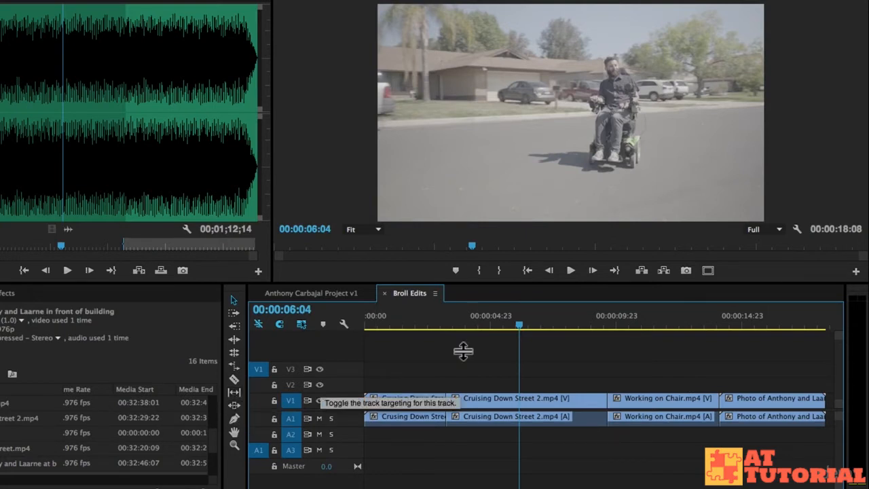
- Trim the end of Cruising Down Street 2.mp4 back to 00:00:06:04 and delete the gap before Working on Chair.mp4
left_click_drag(607, 400, 528, 401)
left_click_drag(452, 399, 473, 404)
left_click(561, 402)
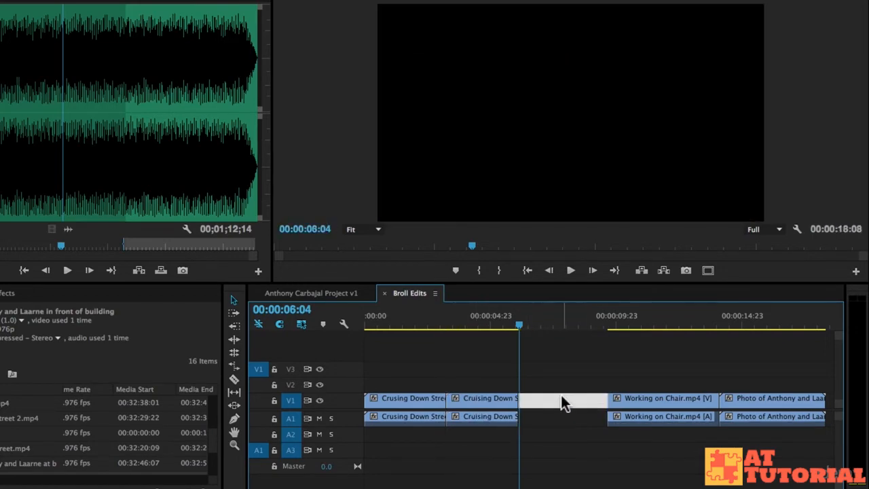
key("Delete")
- Slip Cruising Down Street 2.mp4 to a later part of its footage with the Slip tool and play back the result
left_click(431, 321)
left_click_drag(431, 318, 484, 320)
left_click(234, 392)
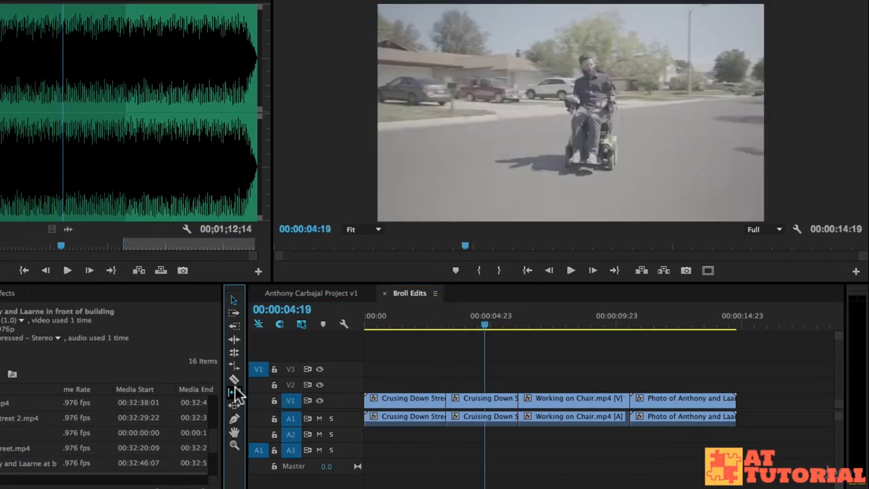
left_click(479, 401)
left_click_drag(479, 403, 386, 408)
left_click_drag(467, 324, 437, 326)
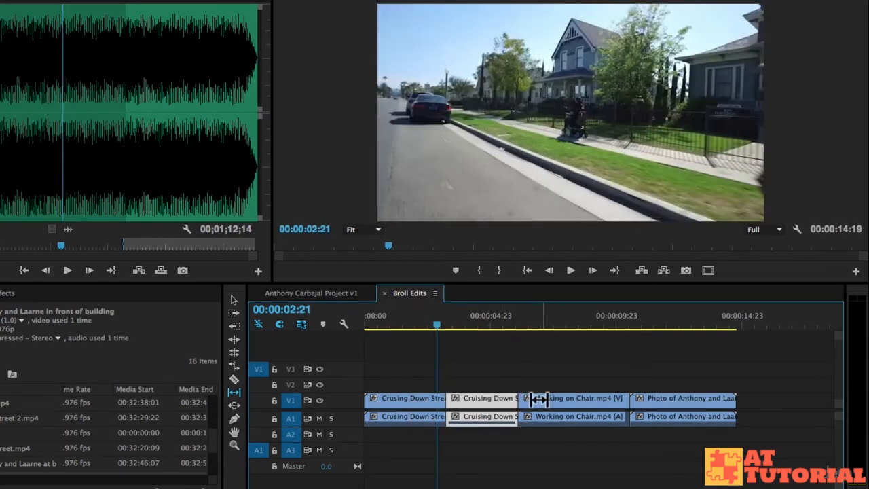
key("space")
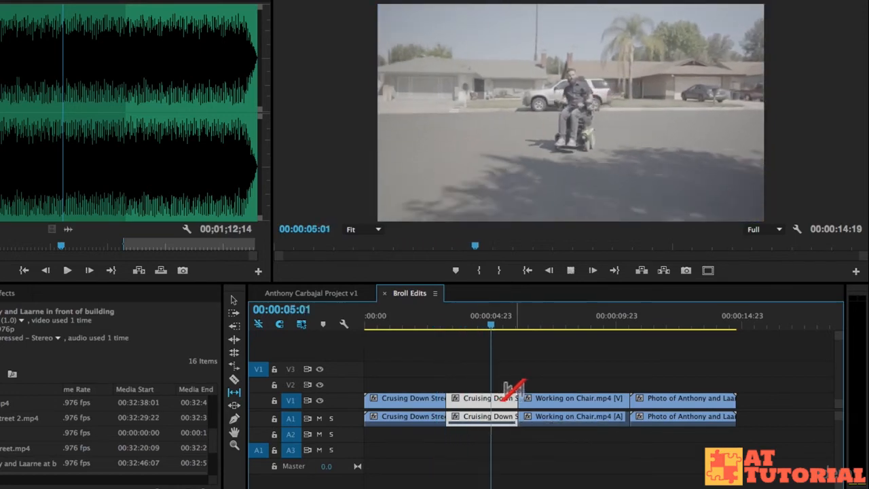
left_click(479, 317)
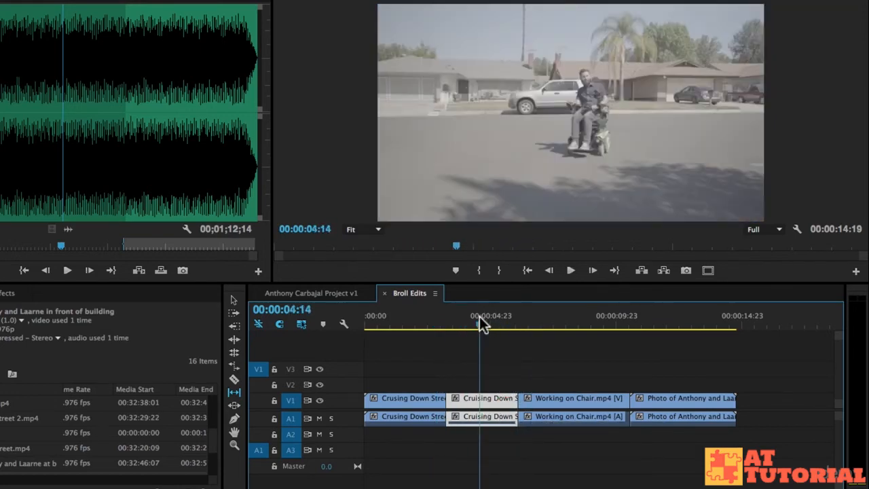
- Try slipping Cruising Down Street 2.mp4 back to earlier footage, save the project, and undo the slip
left_click_drag(514, 399, 673, 398)
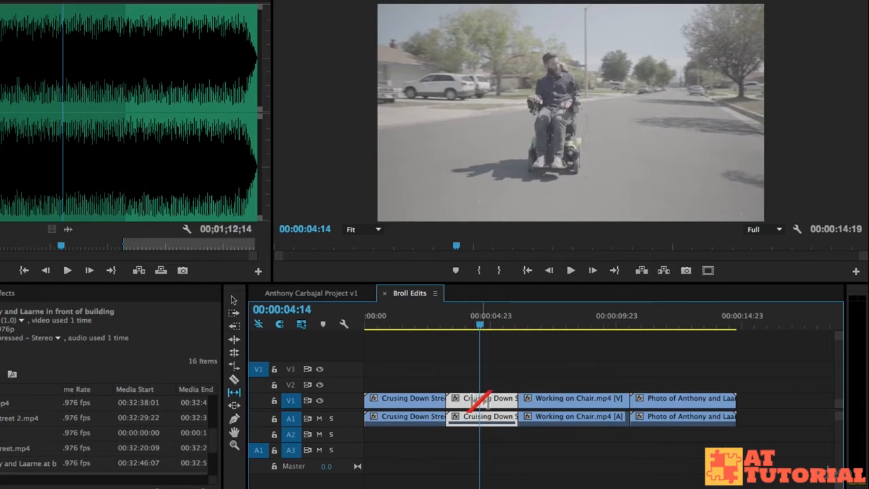
key("ctrl+s")
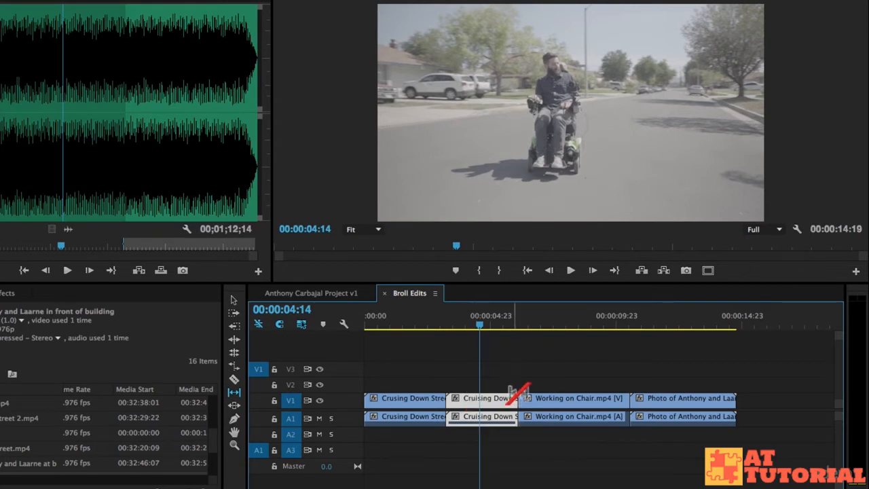
key("ctrl+z")
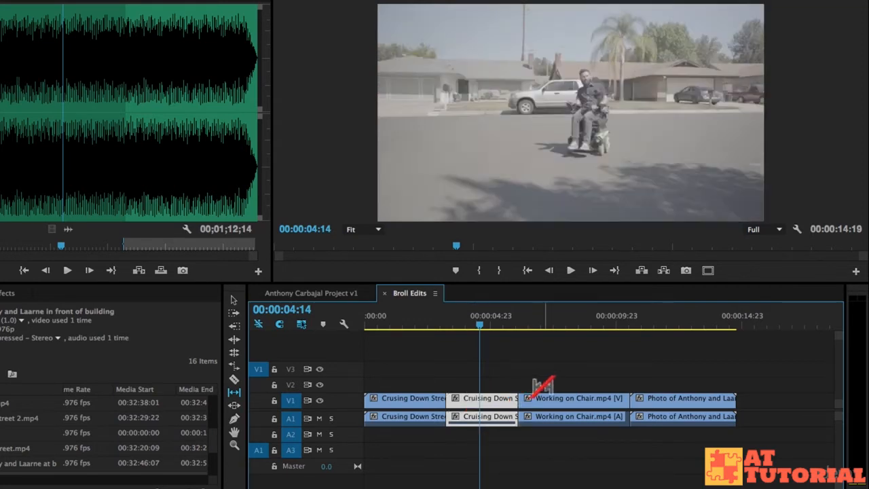
- Slide Cruising Down Street 2.mp4 about 1 second earlier between its neighbouring clips with the Slide tool
left_click(234, 406)
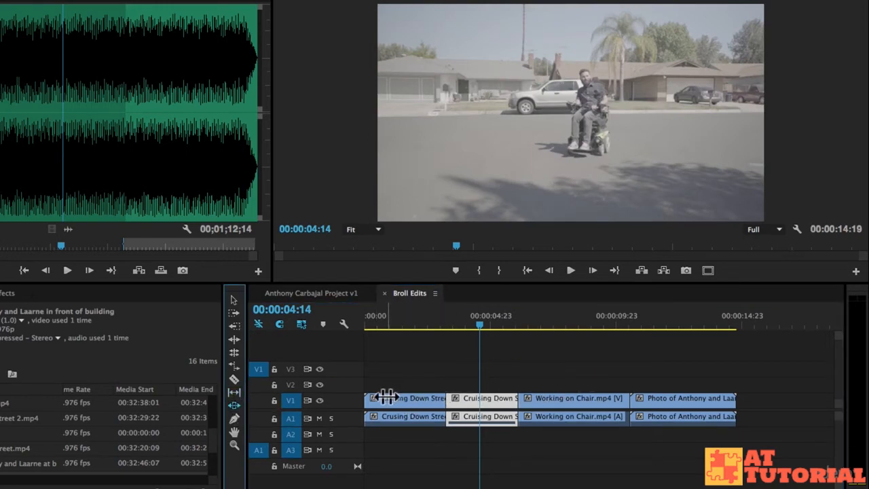
left_click(466, 399)
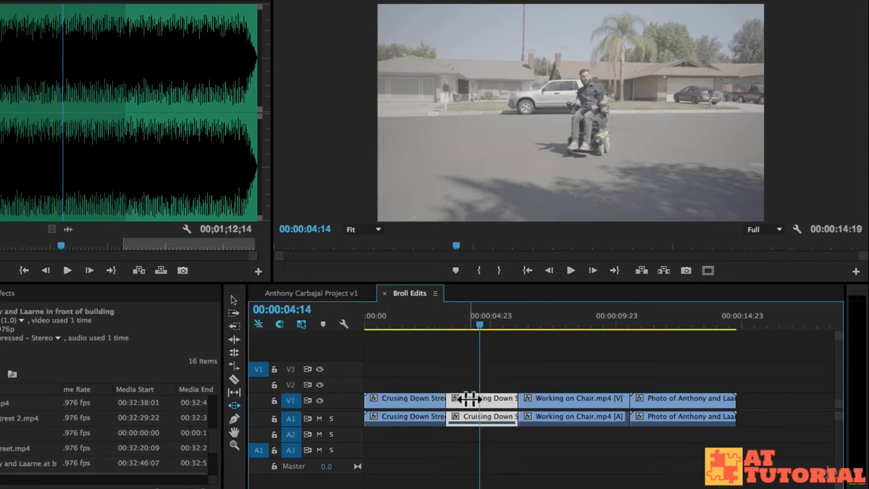
left_click_drag(479, 399, 382, 400)
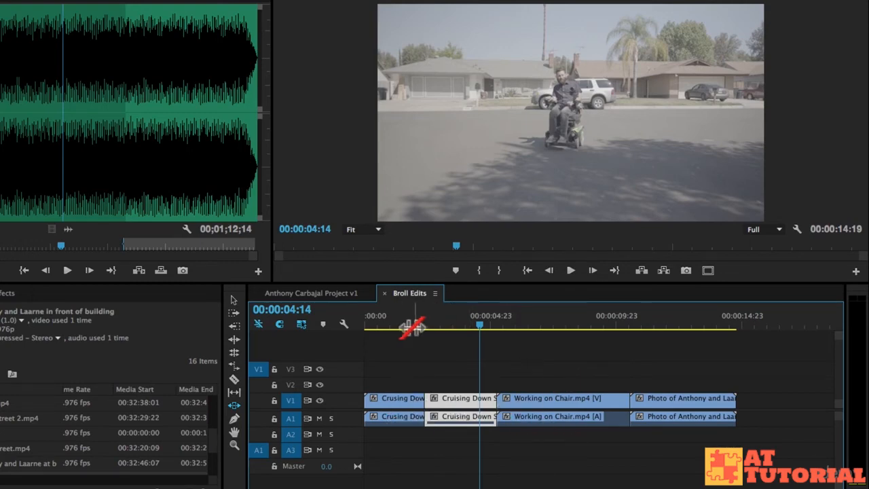
- Slide Cruising Down Street 2.mp4 later between its neighbours so it starts at about 4 seconds, and return to the Selection tool
left_click_drag(464, 397, 530, 397)
key("ctrl+z")
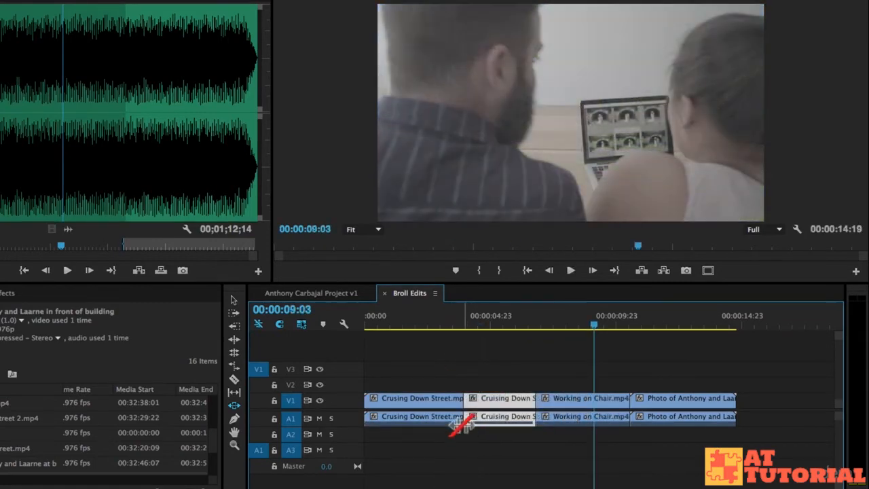
left_click_drag(440, 404, 483, 400)
mouse_move(460, 400)
left_mouse_down()
mouse_move(479, 400)
mouse_move(467, 400)
left_mouse_up()
left_click(234, 300)
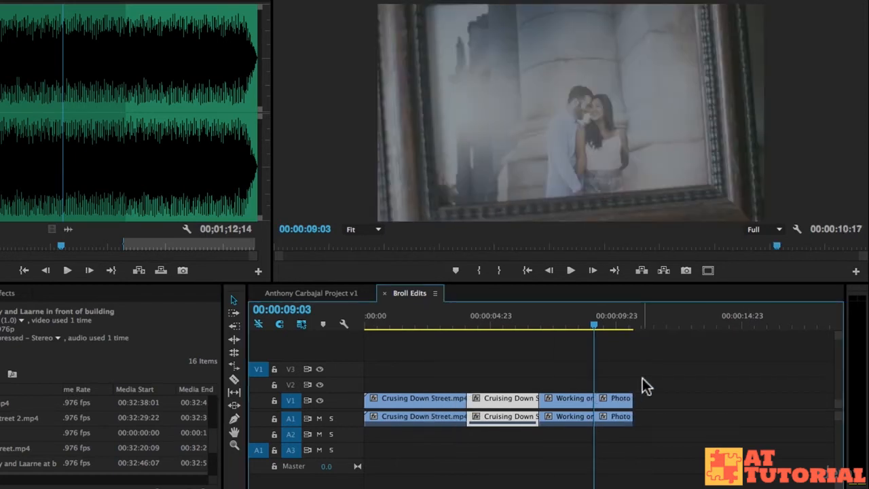
- Open the interview project sequence and delete the Goodbye Summer.wav music clip from track A4
left_click(319, 292)
left_click_drag(460, 358, 429, 358)
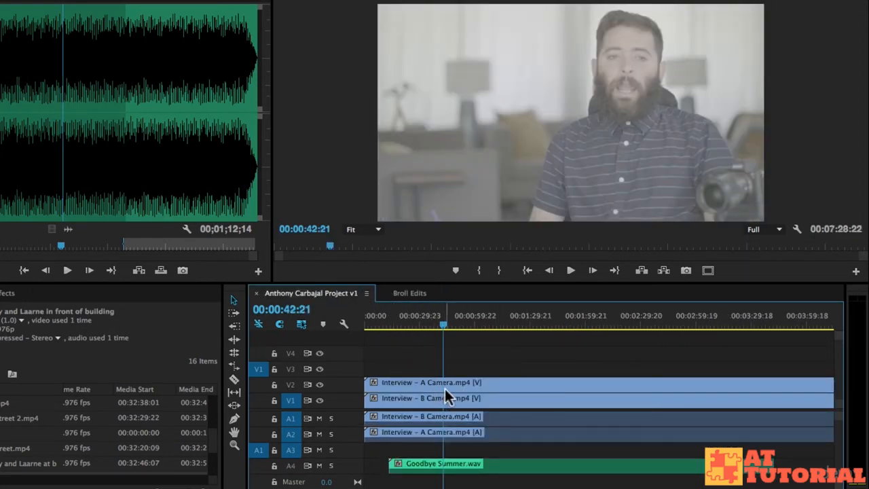
left_click(461, 469)
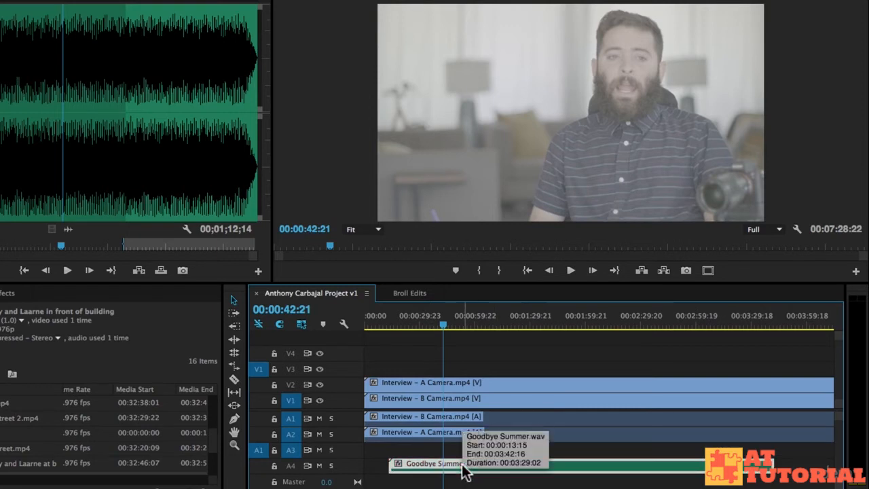
key("Delete")
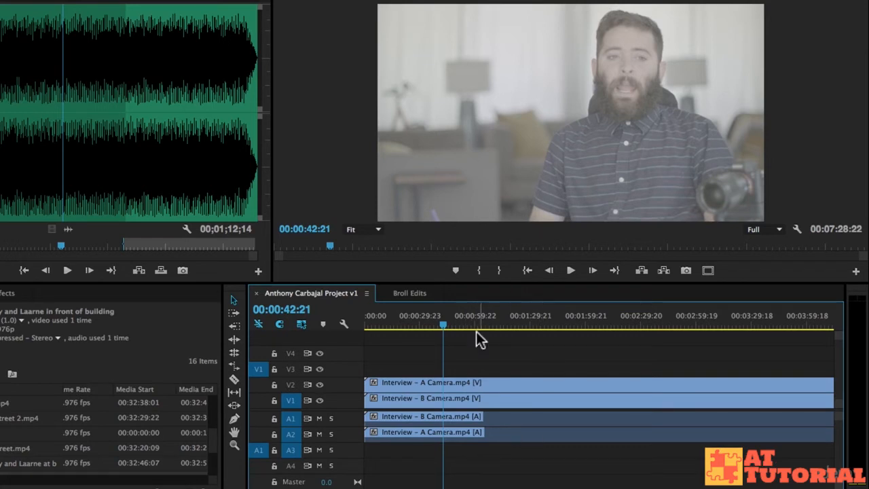
- Play the interview briefly from 00:00:50:11 with the system sound muted and no clips selected
left_click_drag(477, 362, 485, 442)
left_click_drag(444, 319, 457, 331)
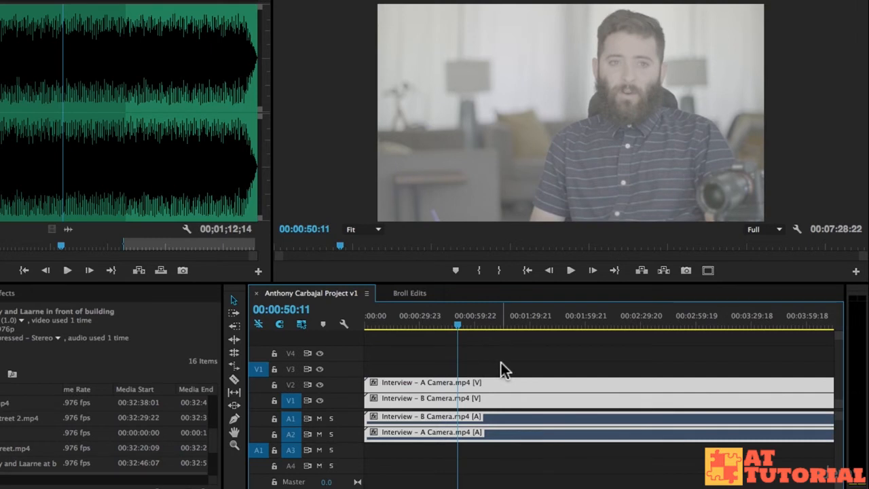
key("XF86AudioMute")
left_click(588, 364)
key("space")
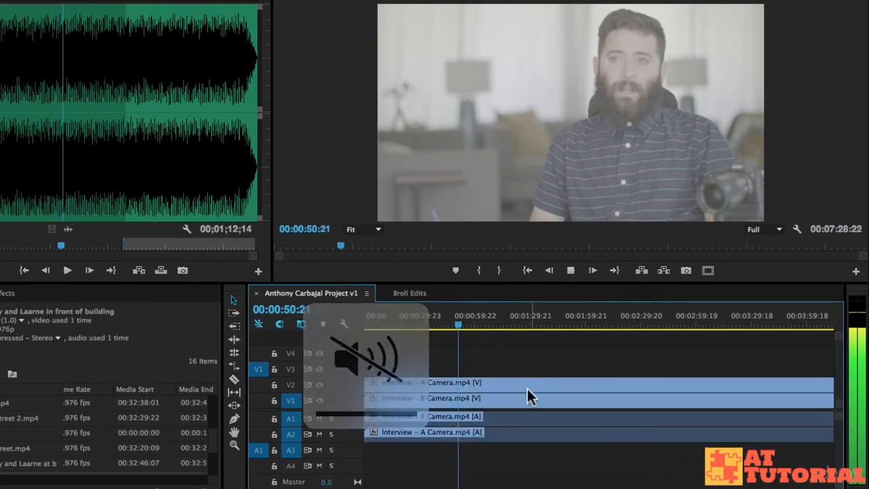
key("space")
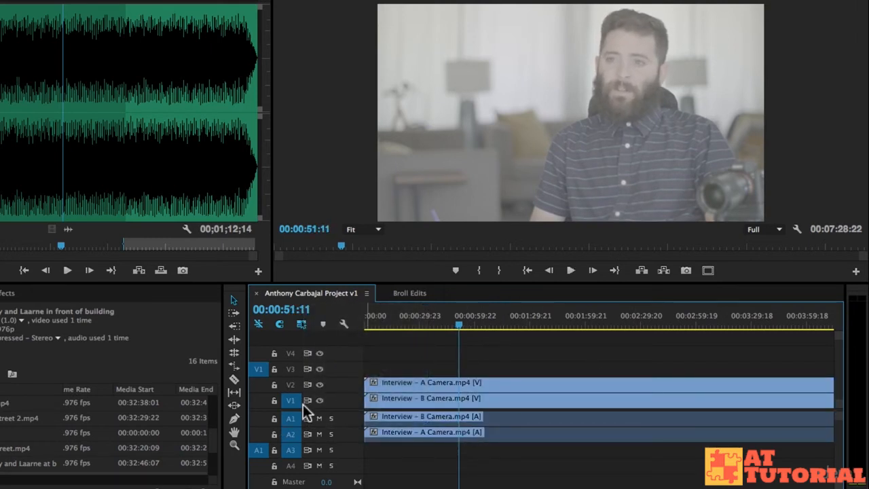
- Cut both Interview – A Camera.mp4 and Interview – B Camera.mp4 at 00:01:28:23 with the Razor tool
left_click(235, 378)
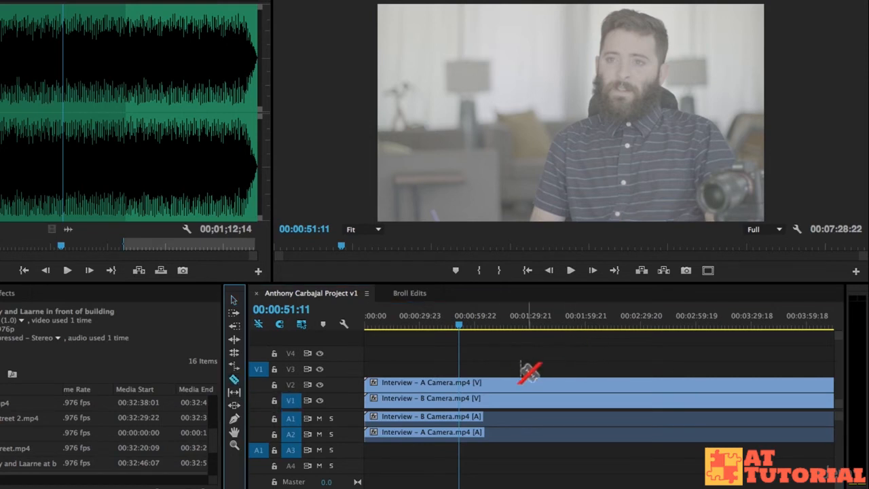
left_click_drag(458, 322, 528, 323)
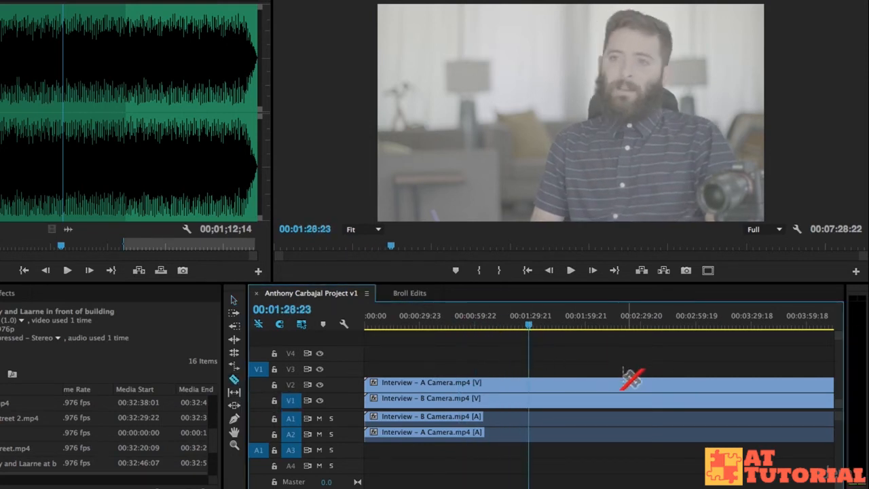
left_click(532, 384)
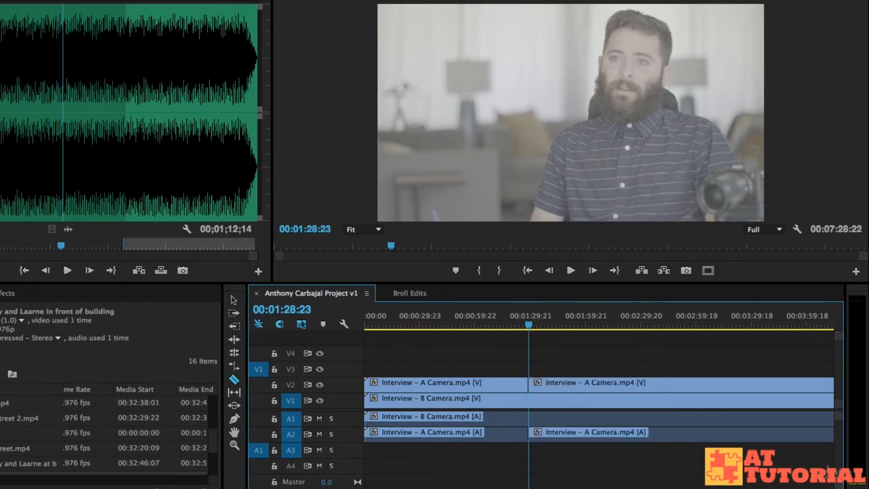
left_click(531, 399)
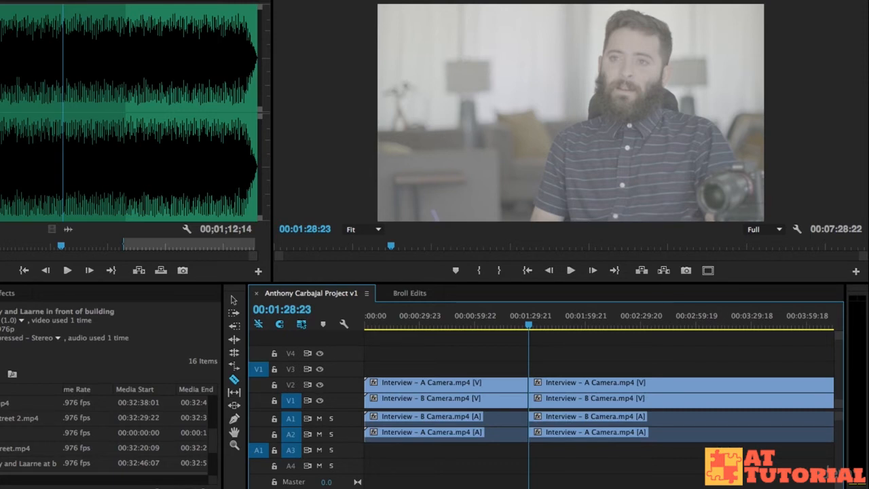
- Play the interview on from the cut and split both camera clips with their audio again at 00:01:34:04
key("space")
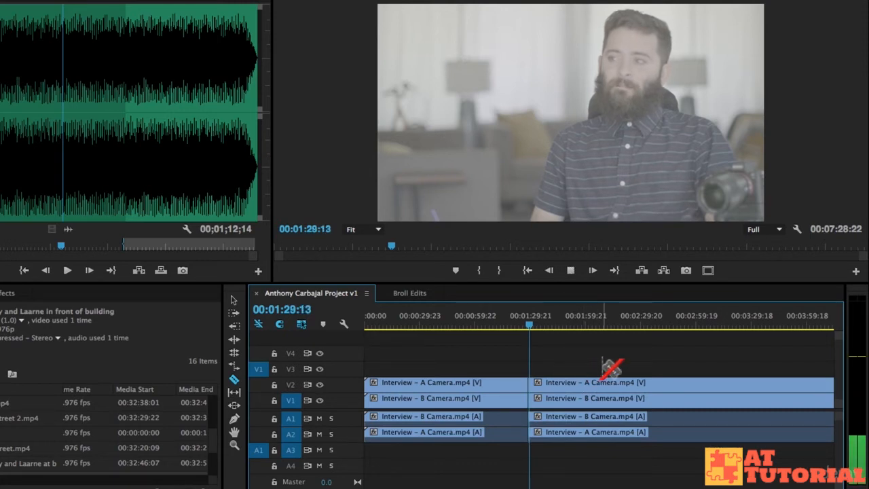
key("space")
left_click(538, 382)
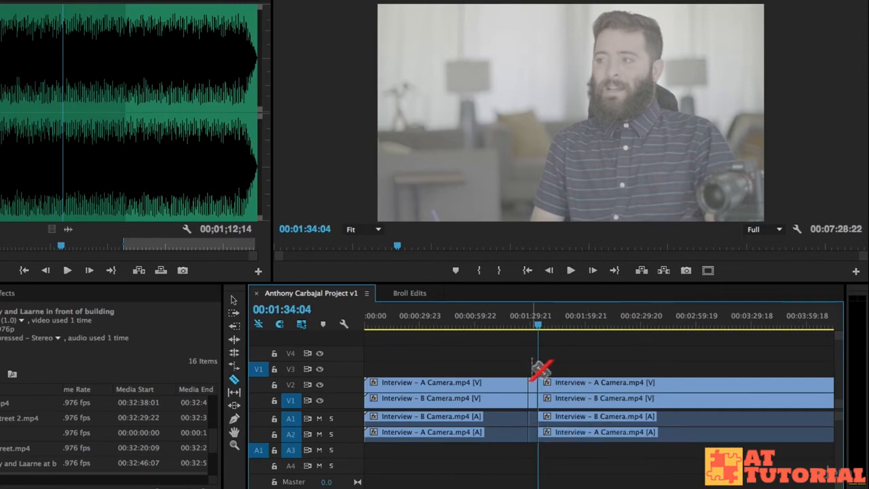
- Marquee-select the short section between the cuts, then the section before them on all tracks, and try to delete the selection
left_click(233, 300)
left_click(532, 387)
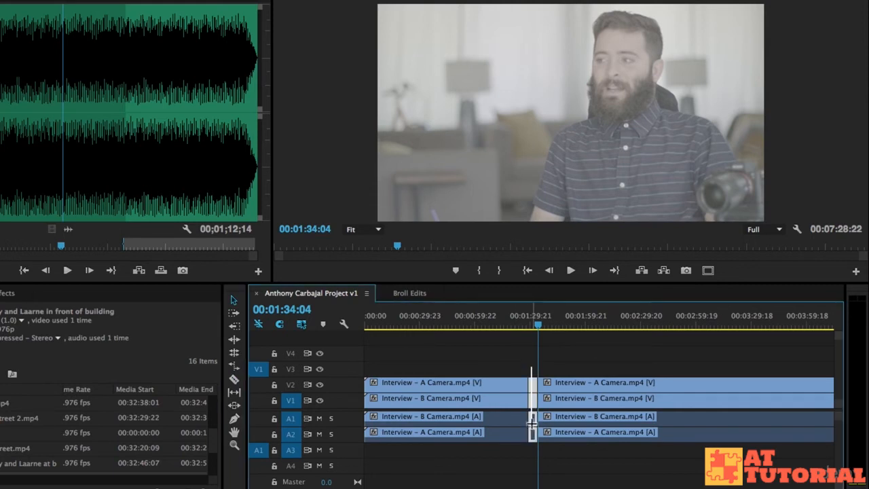
left_click_drag(474, 342, 468, 453)
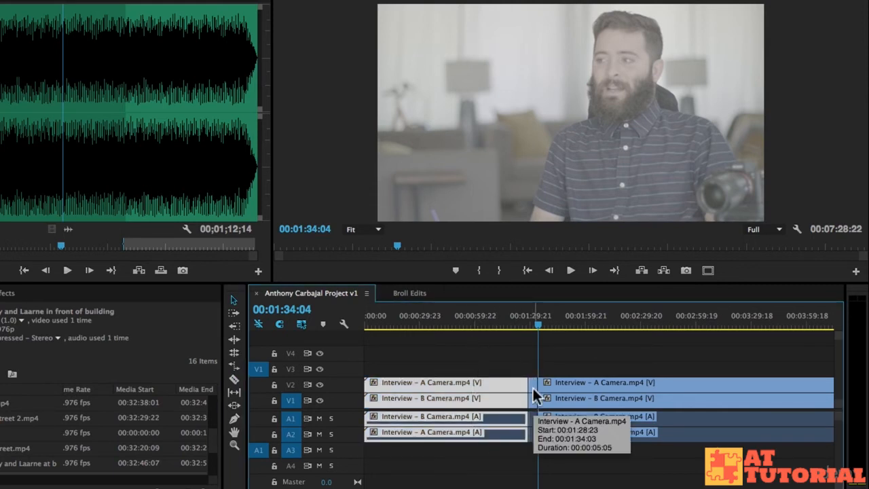
key("Delete")
- Undo the deletion and all the razor cuts in the two interview clips
key("ctrl+z")
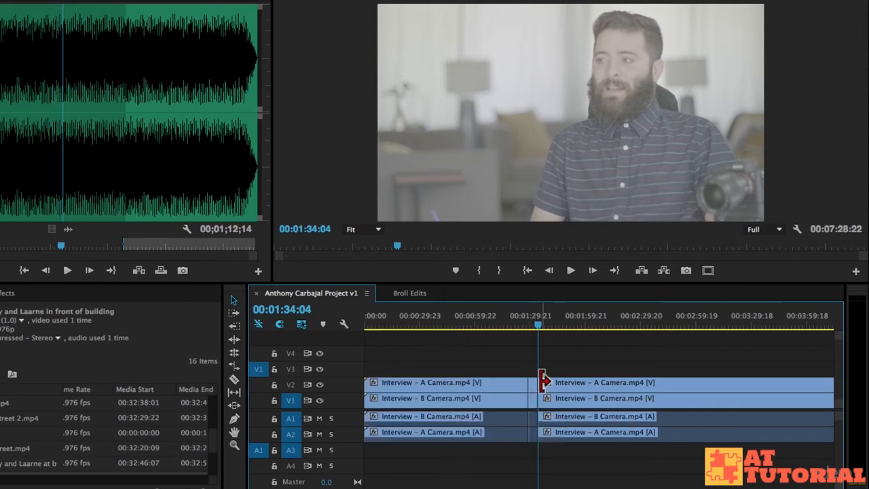
key("ctrl+z")
key("ctrl+z")
key("ctrl+z")
key("ctrl+z")
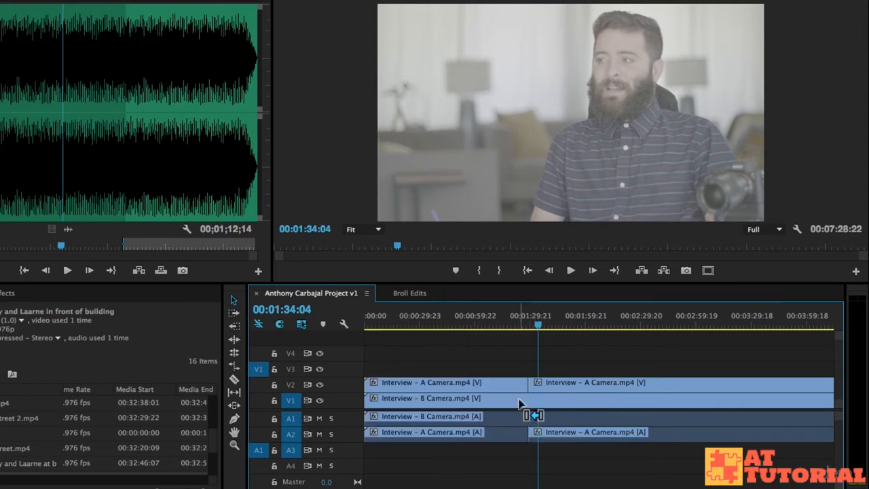
- Expand the A1 track to show the B Camera waveform and play the interview briefly from 00:01:25:05
left_click(522, 324)
key("space")
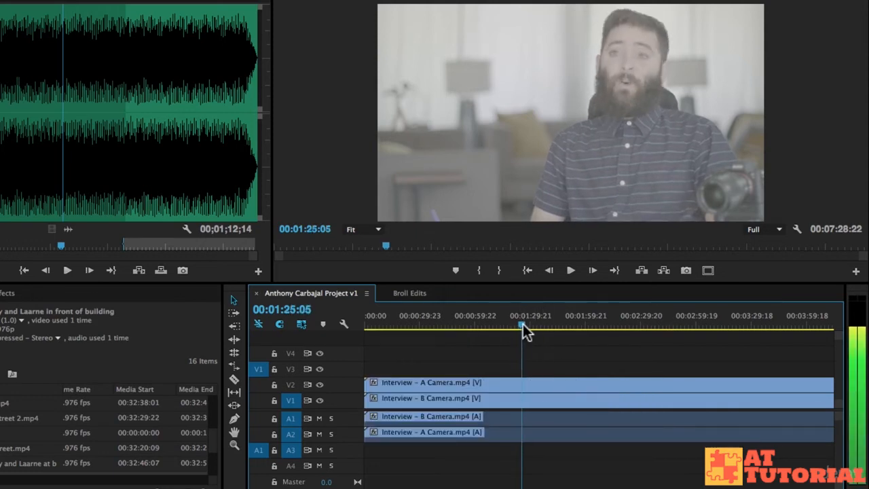
double_click(351, 418)
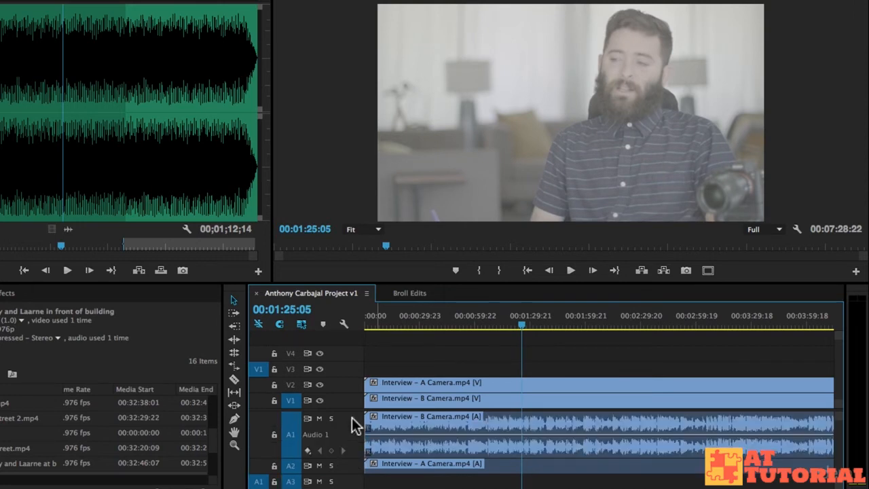
key("space")
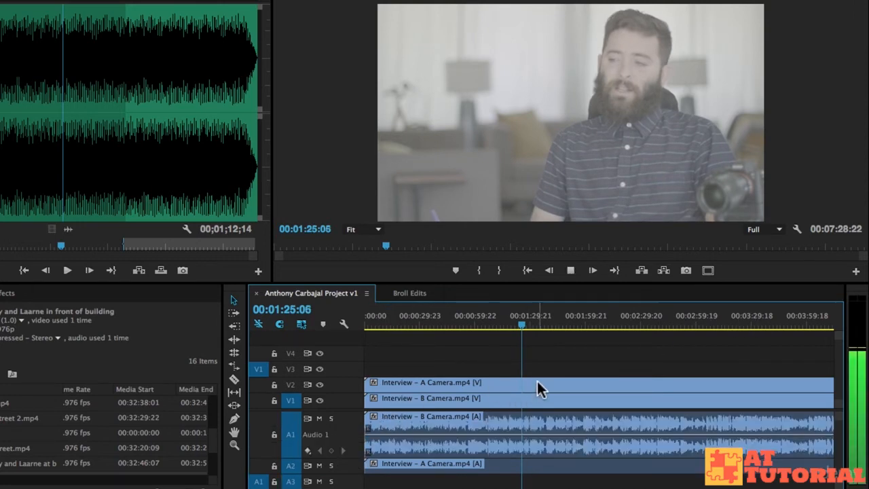
key("equal")
key("equal")
key("space")
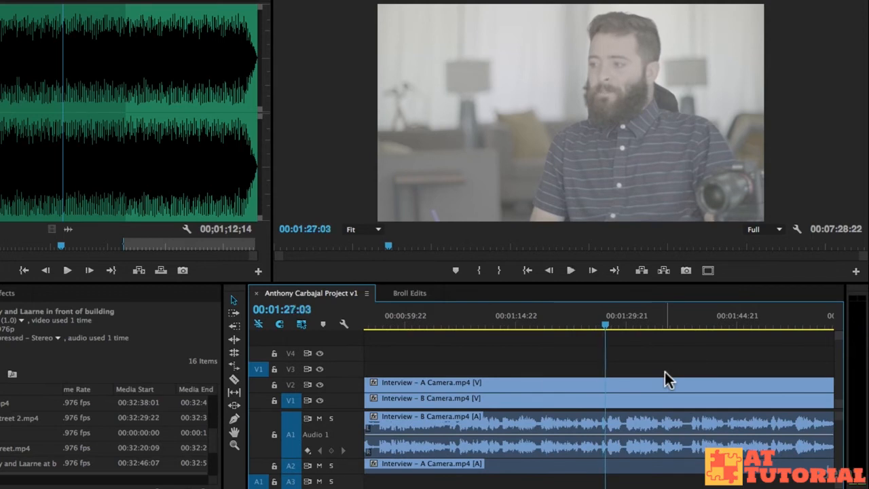
- Cut only Interview – B Camera.mp4 at 00:01:29:15 with the Razor tool, and undo that cut
left_click(627, 325)
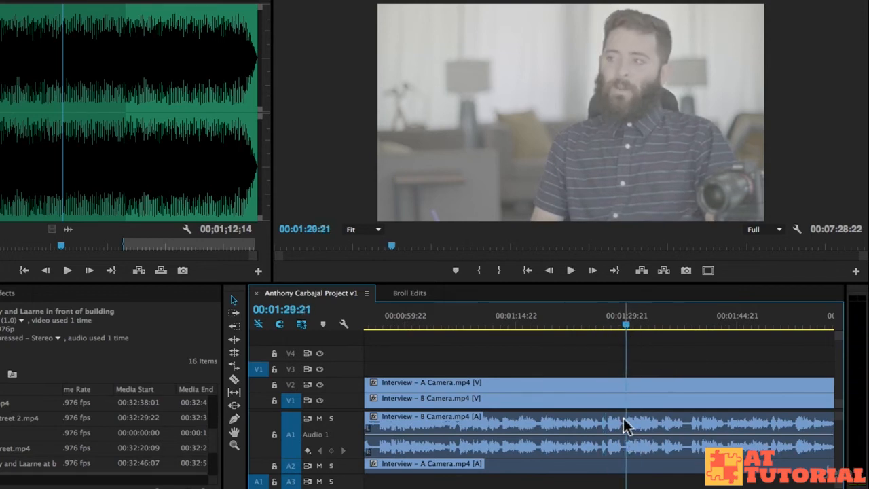
left_click(689, 328)
left_click_drag(689, 327, 625, 323)
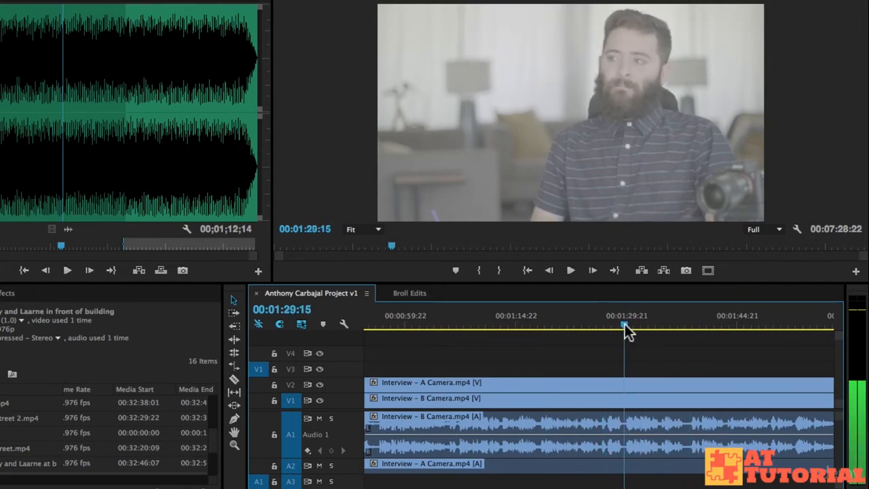
left_click(234, 379)
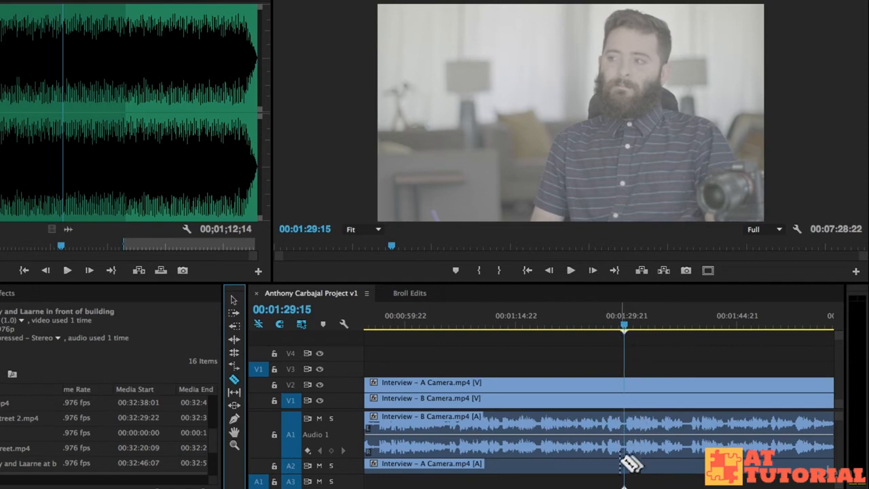
left_click(624, 400)
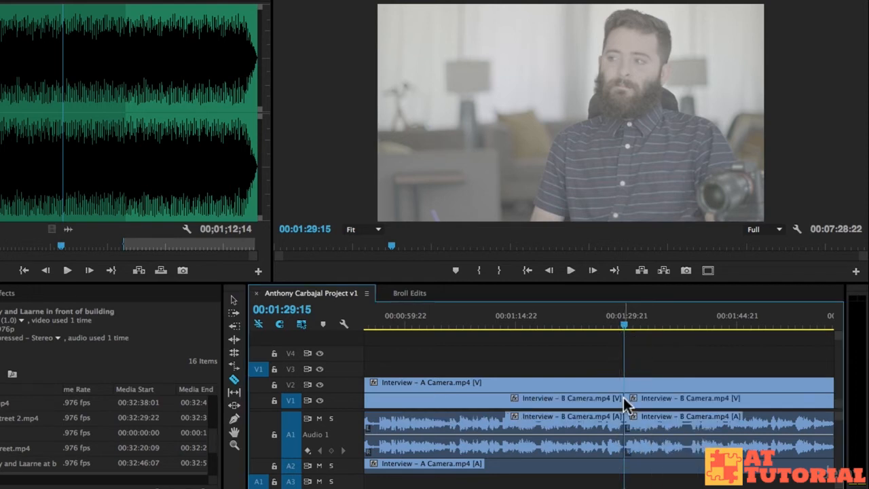
key("ctrl+z")
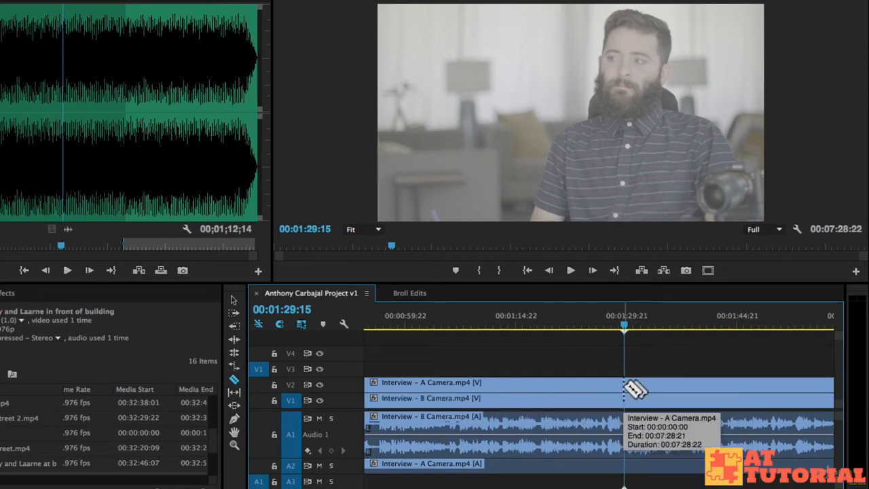
- Razor through all tracks at once at 00:01:29:15 and again at 00:01:38:09
left_click(624, 387, "shift")
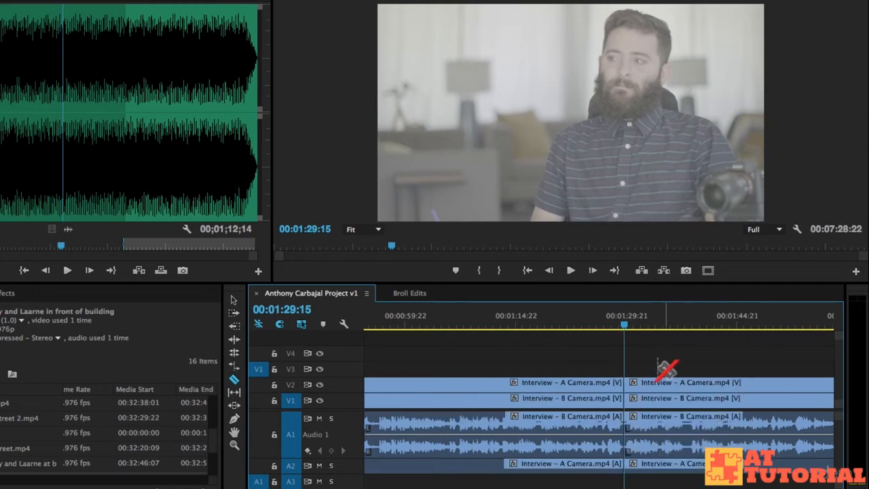
left_click_drag(625, 330, 688, 333)
left_click(690, 384, "shift")
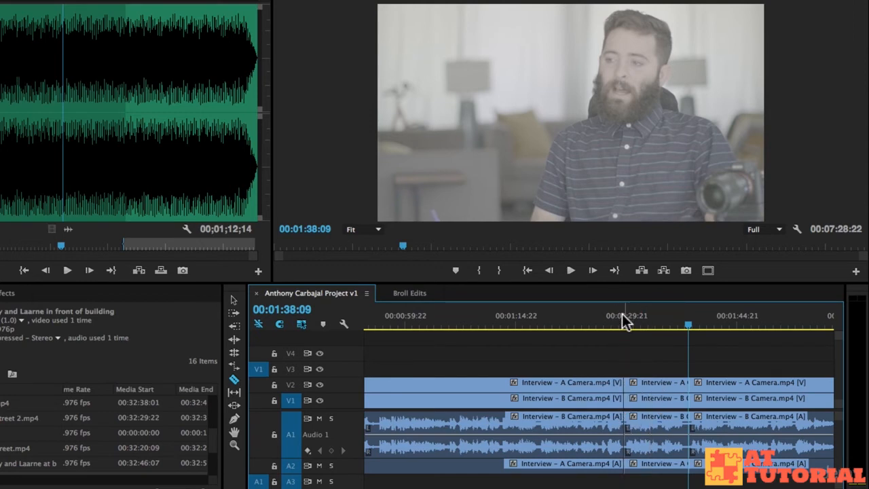
- Undo the cuts made across all tracks and return to the Selection tool
key("super+z")
key("super+z")
key("super+z")
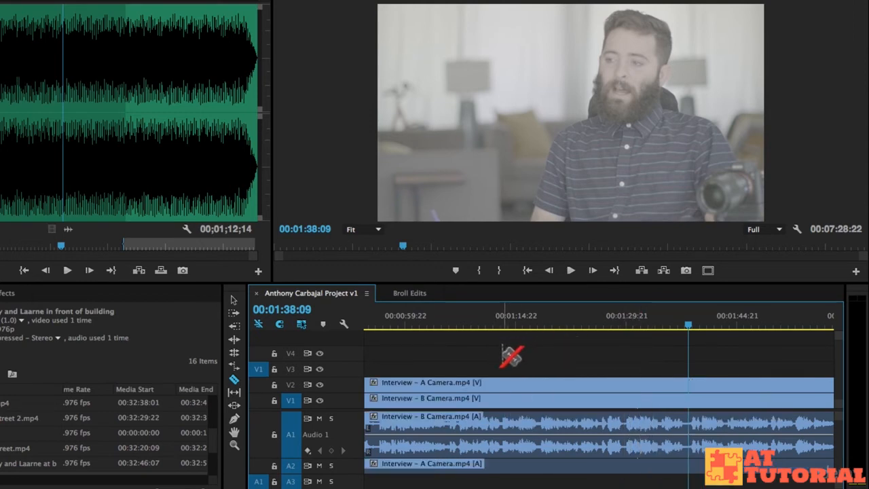
key("v")
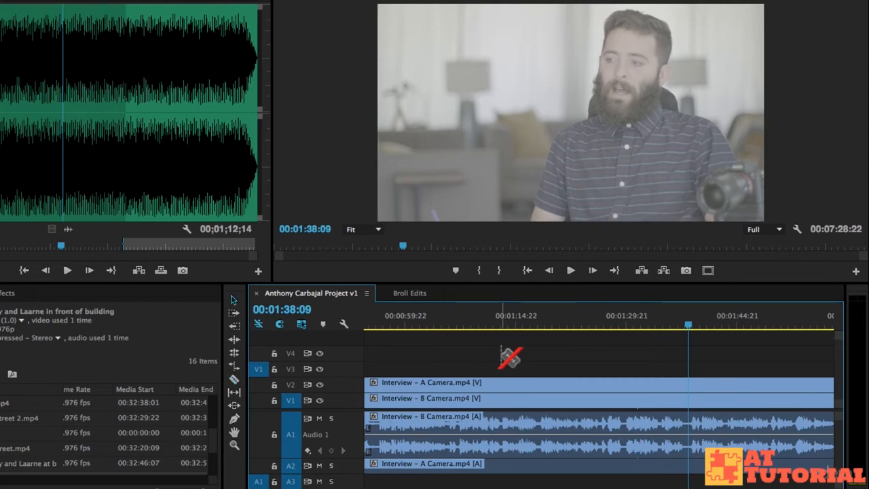
- Return the playhead to 00:00:00:00 and collapse the A1 audio track
key("minus")
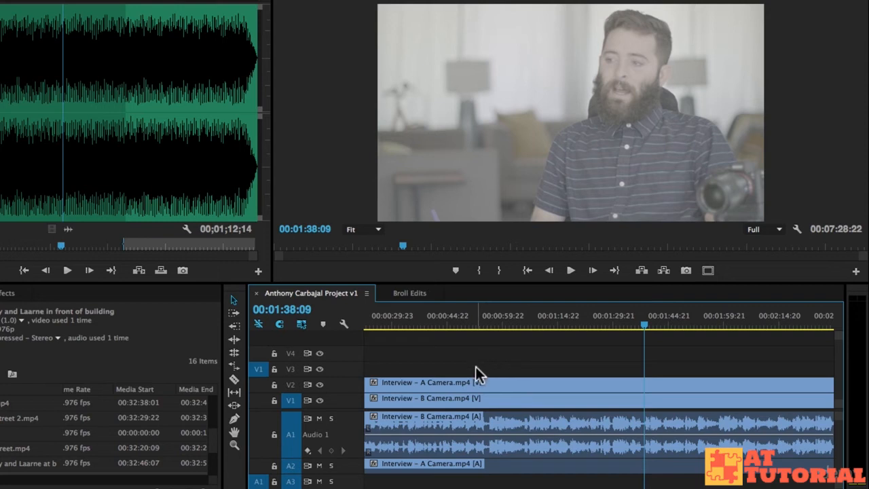
left_click_drag(465, 323, 340, 334)
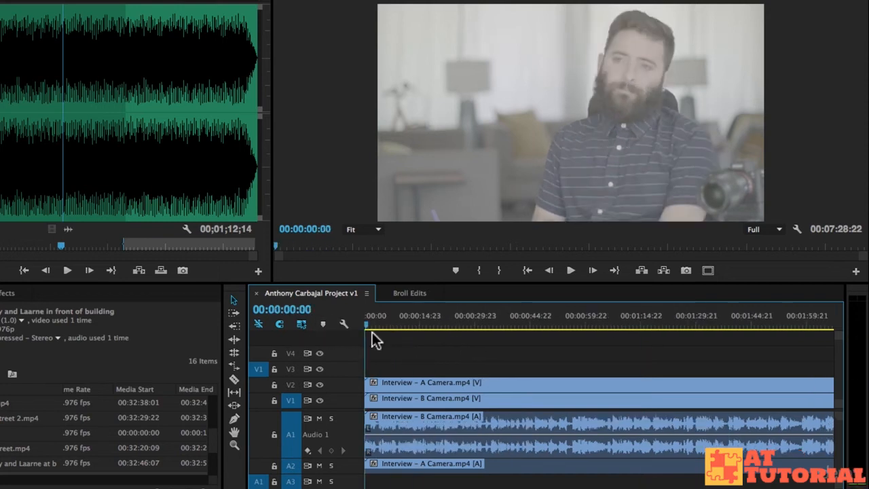
double_click(346, 421)
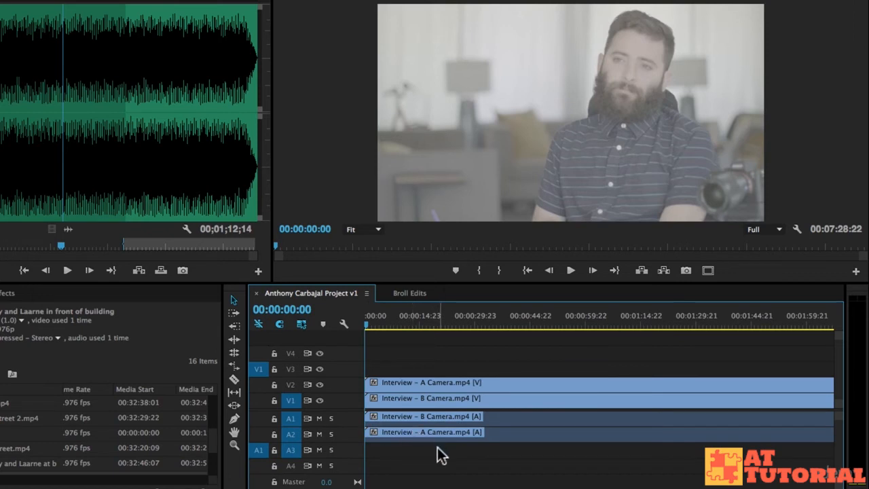
- Select Interview – B Camera.mp4 by its audio on A1 to show the linked video, clearing the selection each time
left_click(442, 419)
left_click(498, 471)
left_click(491, 419)
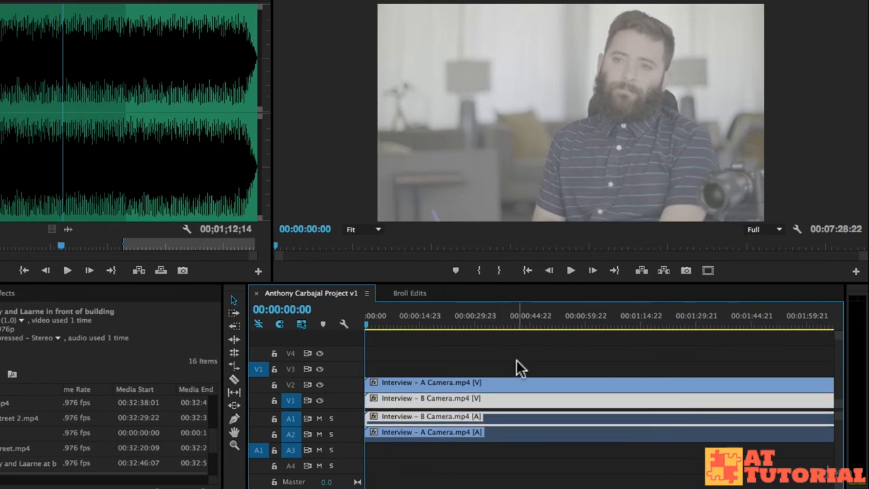
left_click(517, 360)
left_click(493, 421)
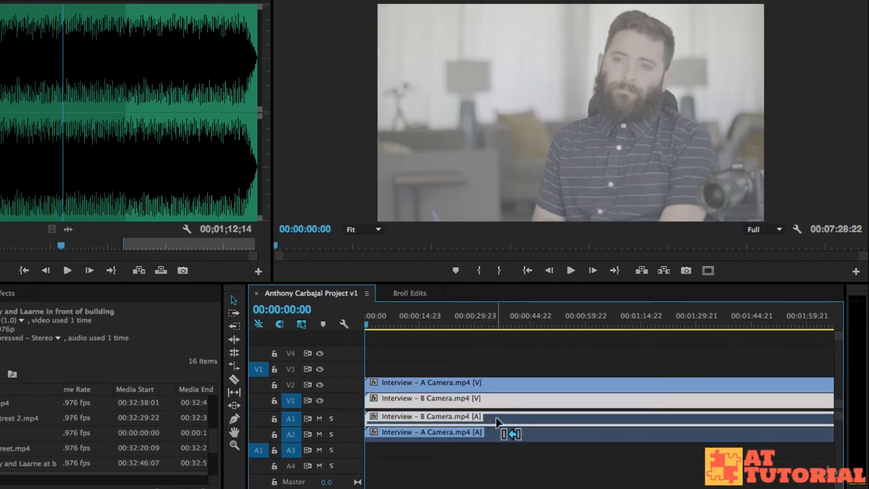
left_click(530, 344)
- Select only the audio part of Interview – B Camera.mp4, then the linked clip through its video, and clear the selection
left_click(488, 416, "alt")
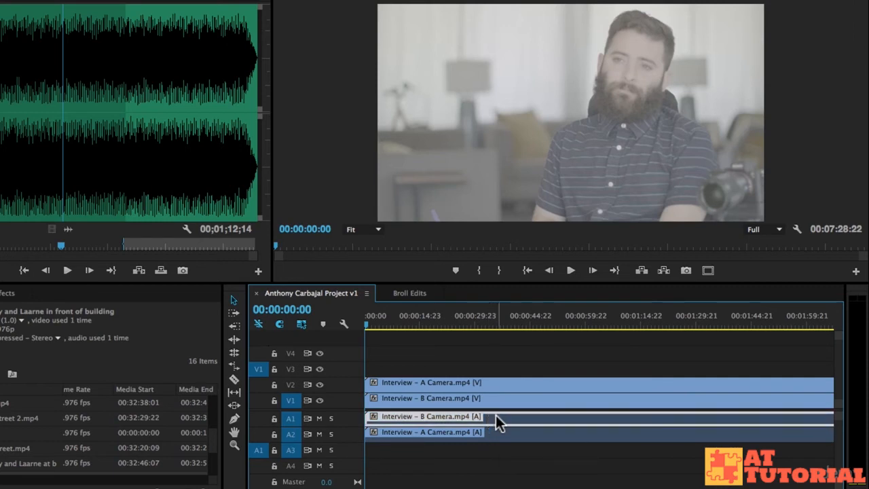
left_click(513, 343)
left_click(507, 397)
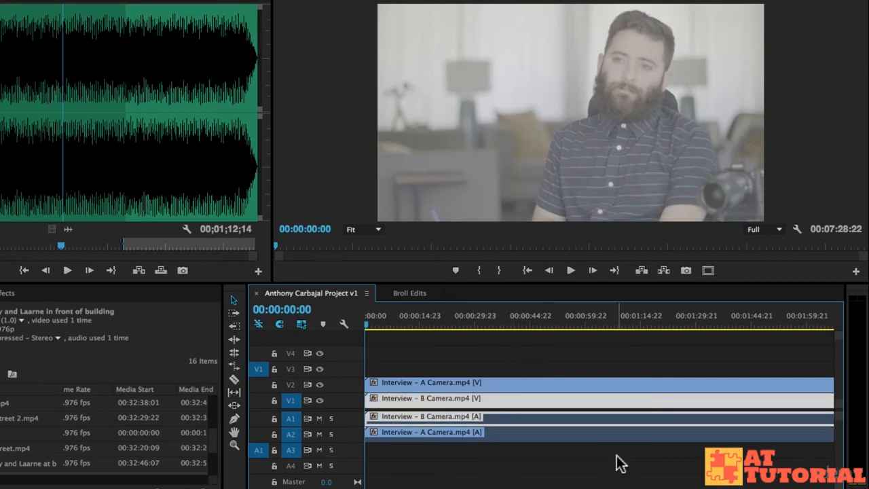
left_click(505, 345)
- Delete the linked Interview – B Camera.mp4 clip and undo it, and do the same with Interview – A Camera.mp4
left_click(509, 401)
key("Delete")
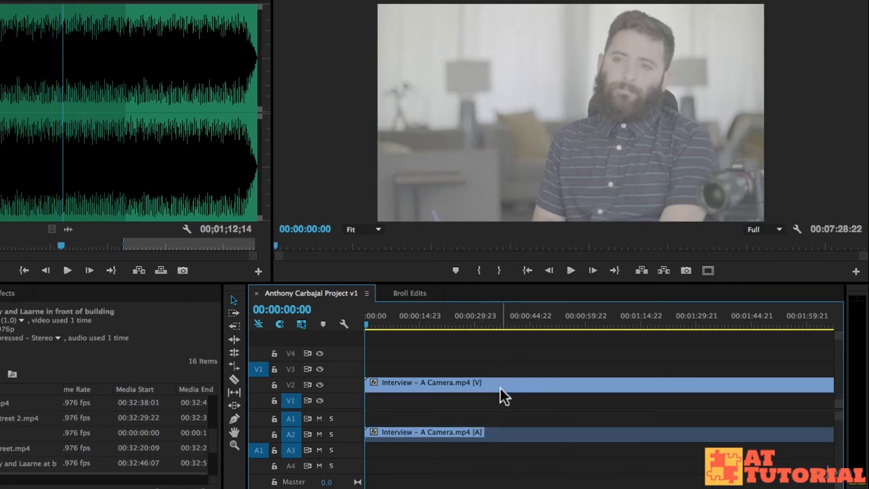
key("super+z")
left_click(482, 382)
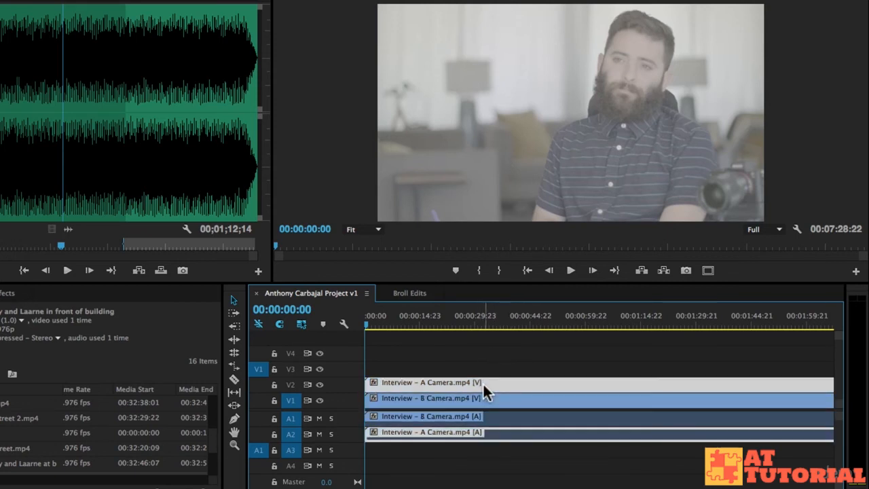
key("Delete")
key("super+z")
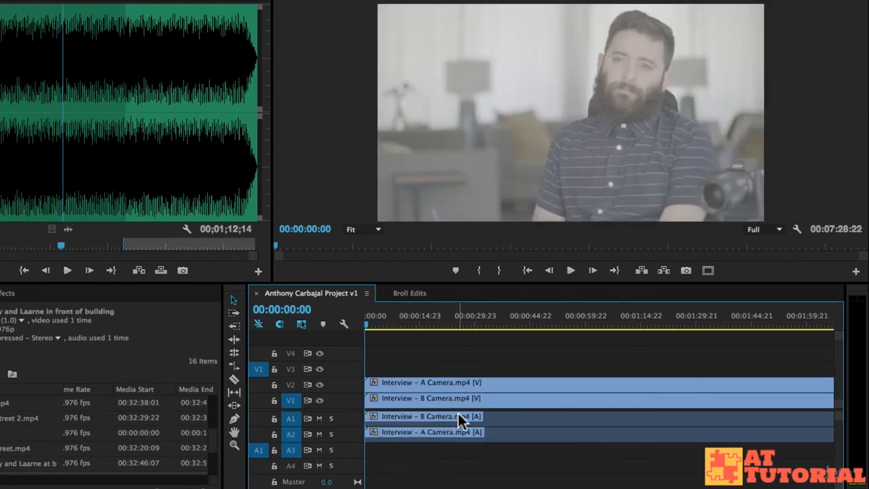
- Delete only the audio of Interview – B Camera.mp4 from track A1, keeping its video on V1
left_click(498, 416)
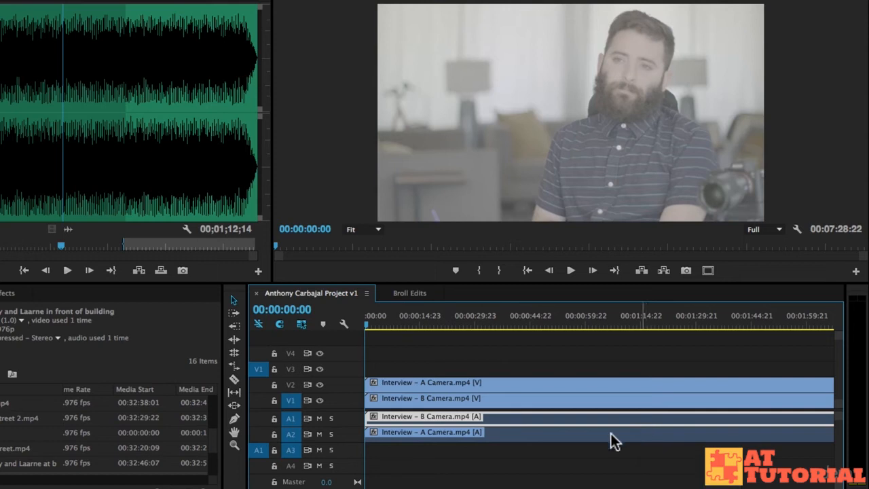
key("Delete")
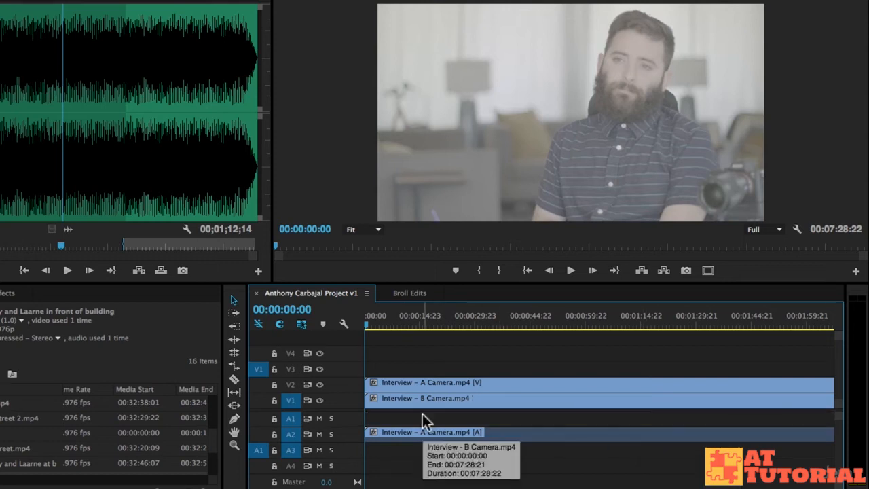
- Undo the deletion of the Interview – B Camera.mp4 audio on track A1 and select the linked clip
key("ctrl+z")
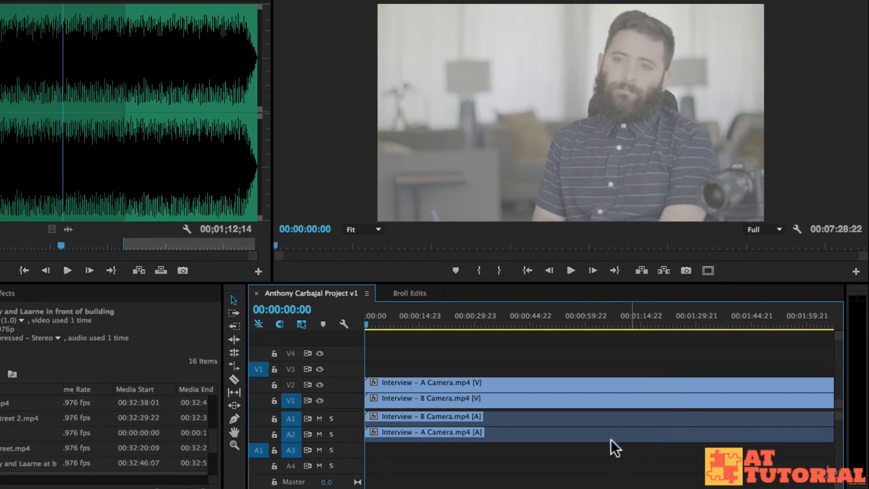
right_click(501, 418)
left_click(517, 348)
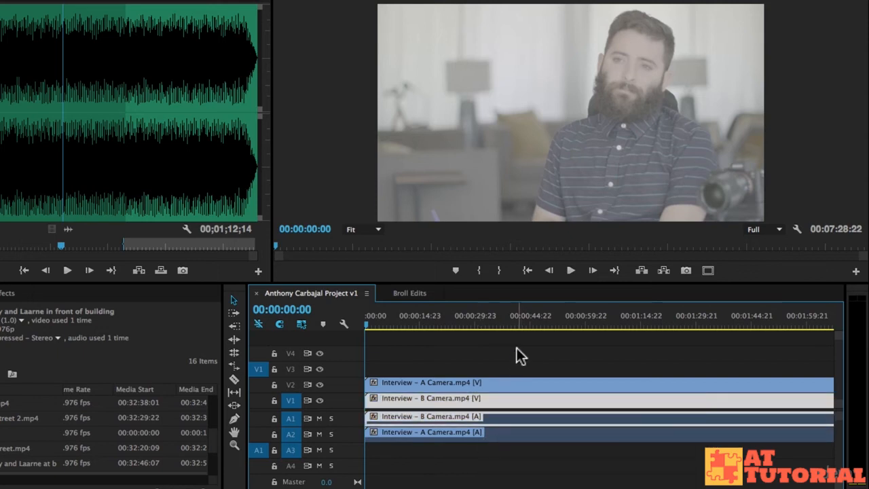
- Clear the linked selection and disable only the audio part of Interview – B Camera.mp4 on track A1
right_click(492, 399)
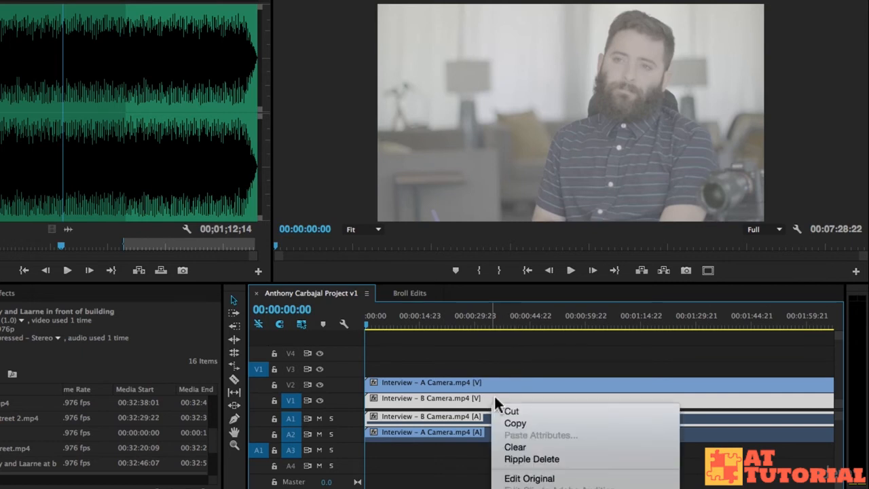
scroll(543, 430, "down", 4)
left_click(431, 357)
left_click(504, 357)
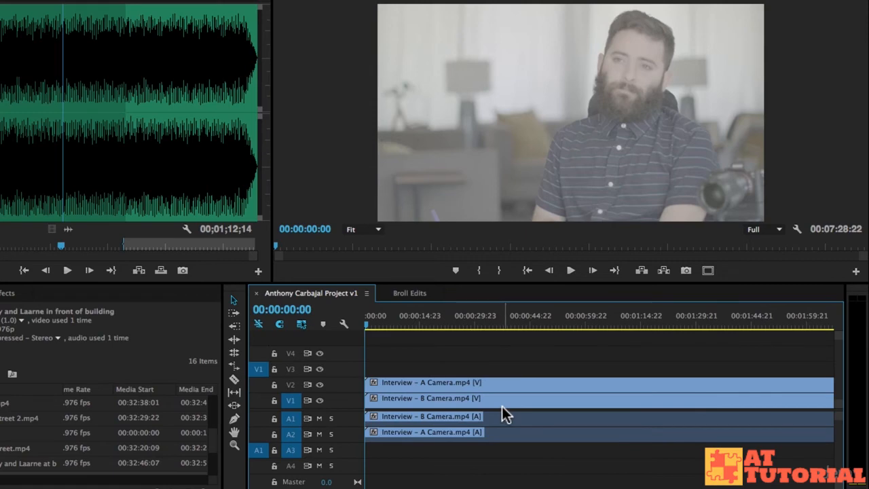
right_click(500, 415)
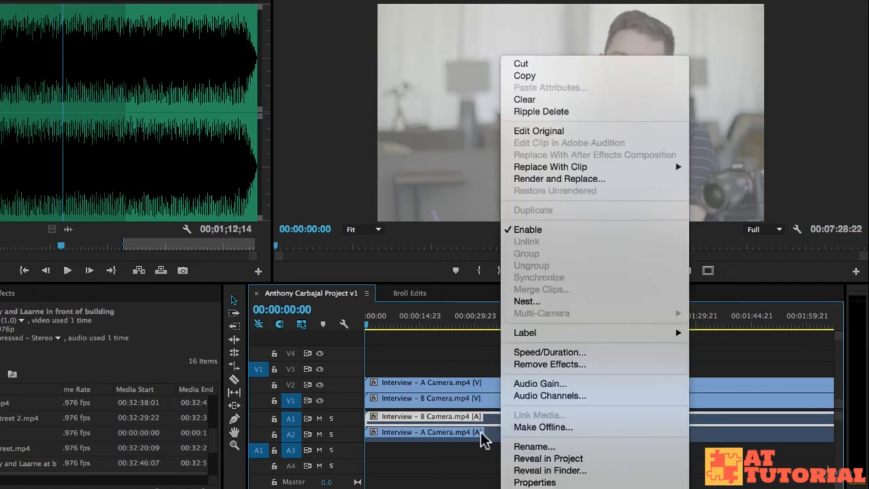
left_click(526, 230)
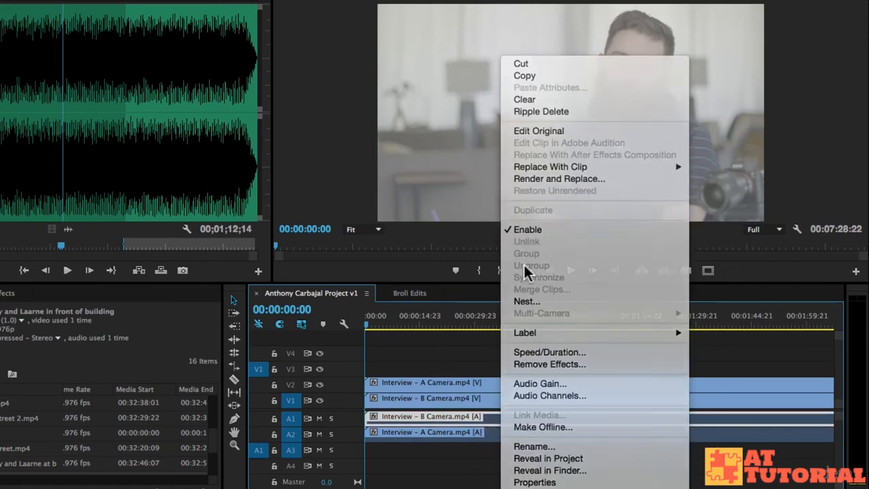
- Play the interview from 00:00:36:15, switching the V1 and V2 track outputs off and on to compare the cameras
left_click(473, 325)
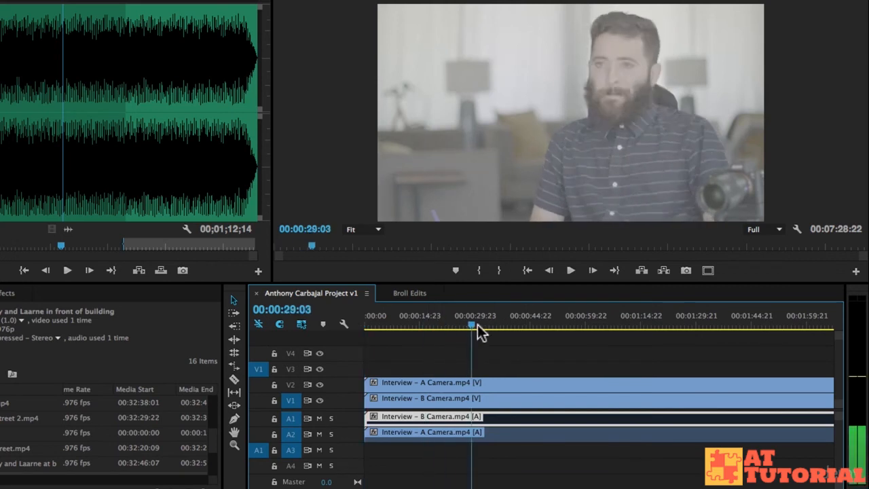
left_click_drag(477, 325, 499, 325)
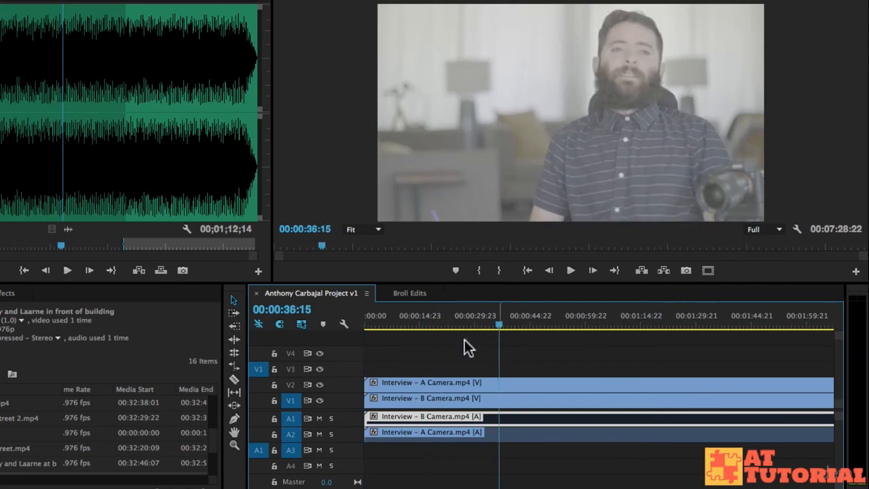
left_click(318, 399)
left_click(320, 384)
left_click(319, 385)
key("space")
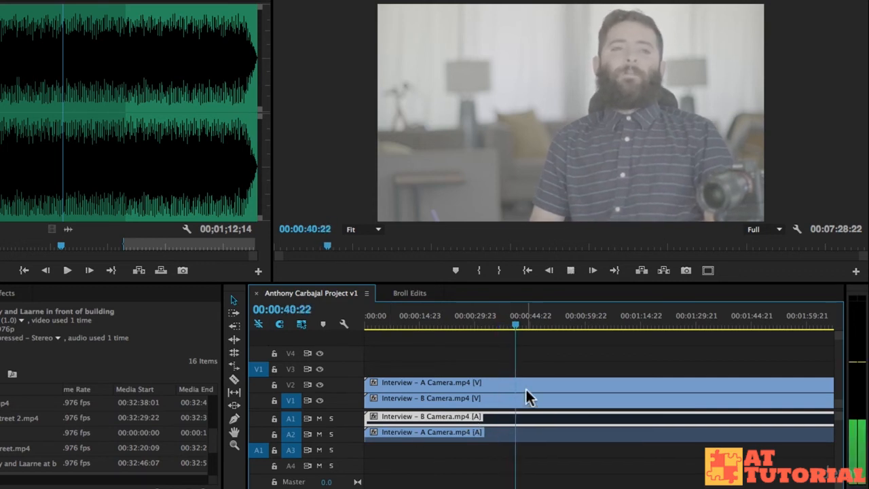
key("space")
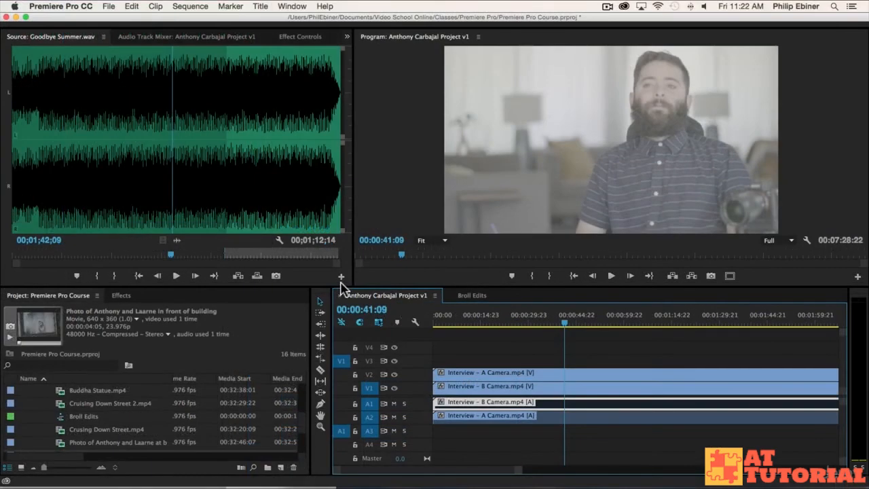
- Enlarge the timeline area, fit the whole interview sequence in it, and return the playhead to 00:00:00:00
left_click_drag(341, 285, 336, 244)
left_click(533, 330)
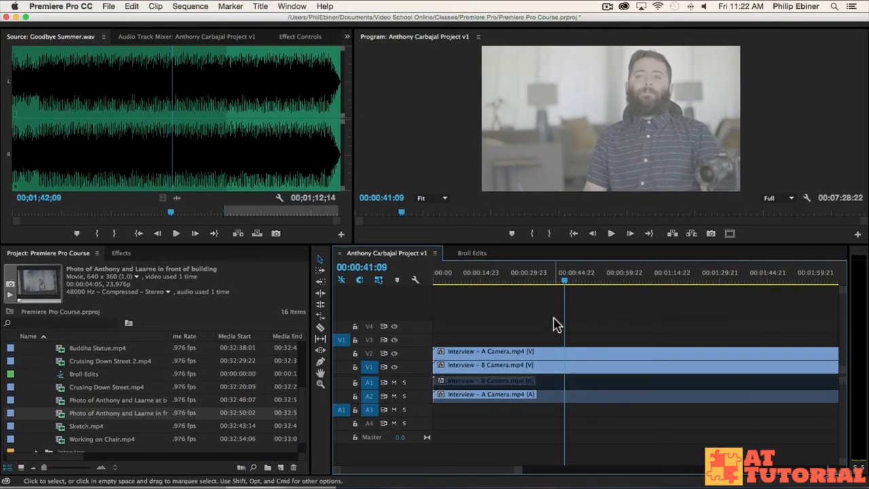
left_click_drag(466, 280, 574, 285)
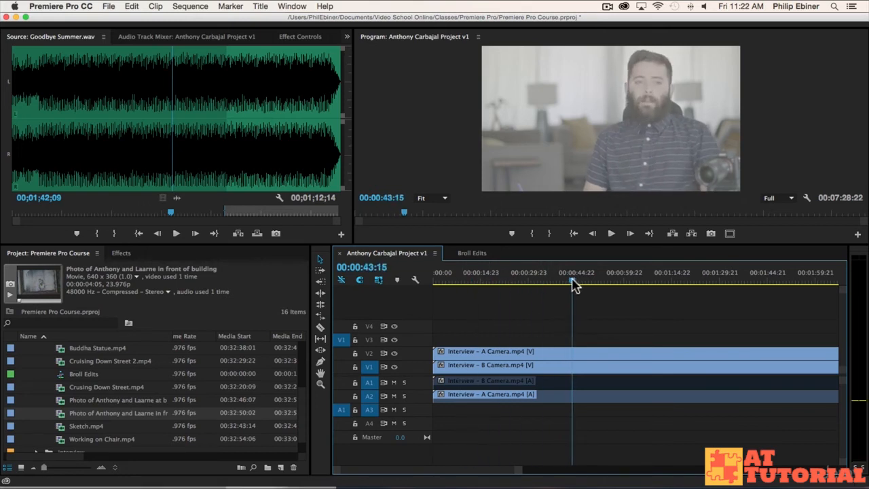
left_click_drag(574, 285, 543, 288)
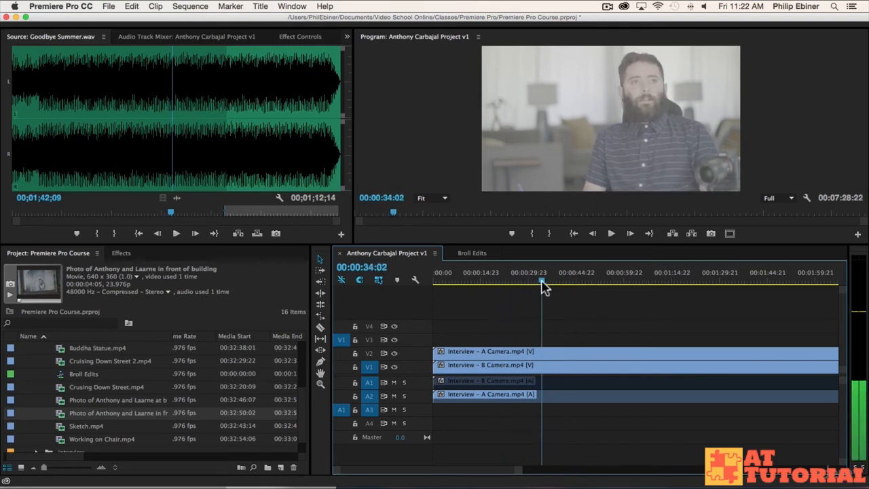
key("backslash")
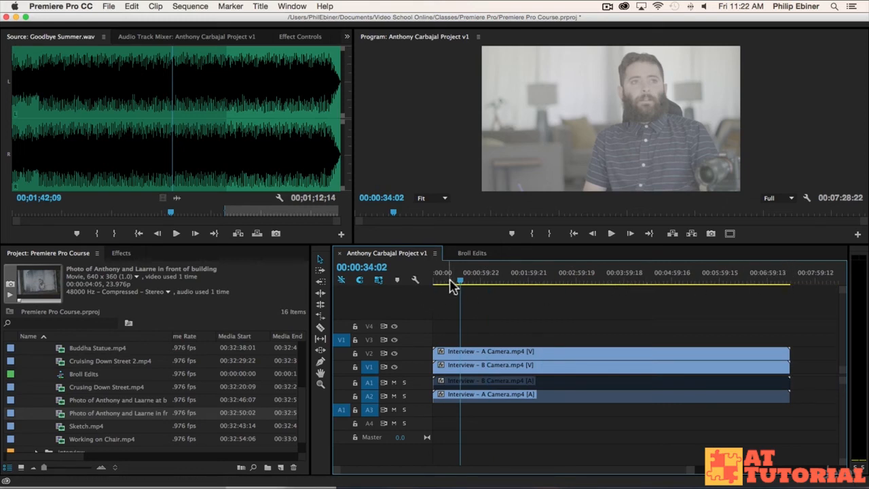
left_click_drag(448, 281, 363, 270)
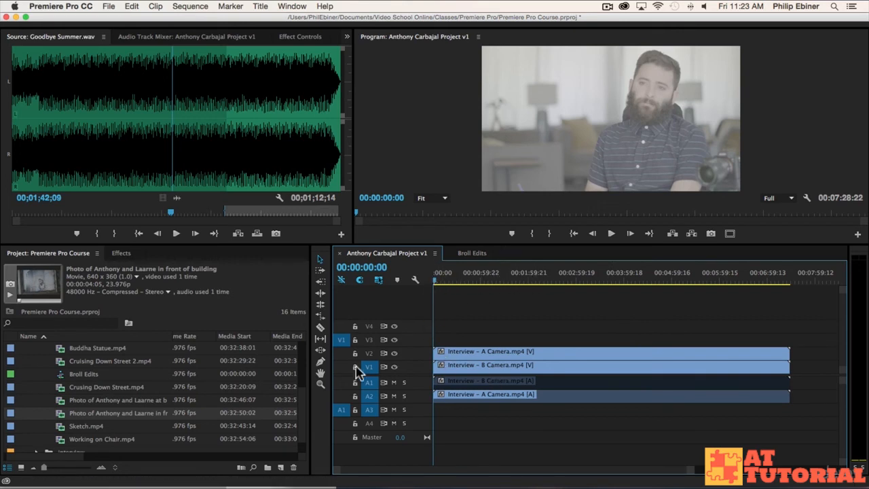
- Scrub back and forth through the first minute and a half of the interview to review the footage
left_click_drag(441, 282, 508, 281)
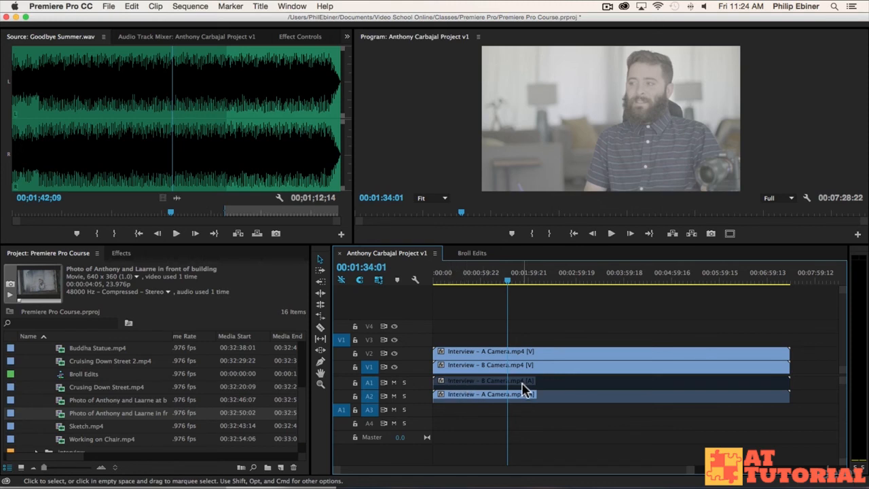
left_click_drag(446, 280, 484, 284)
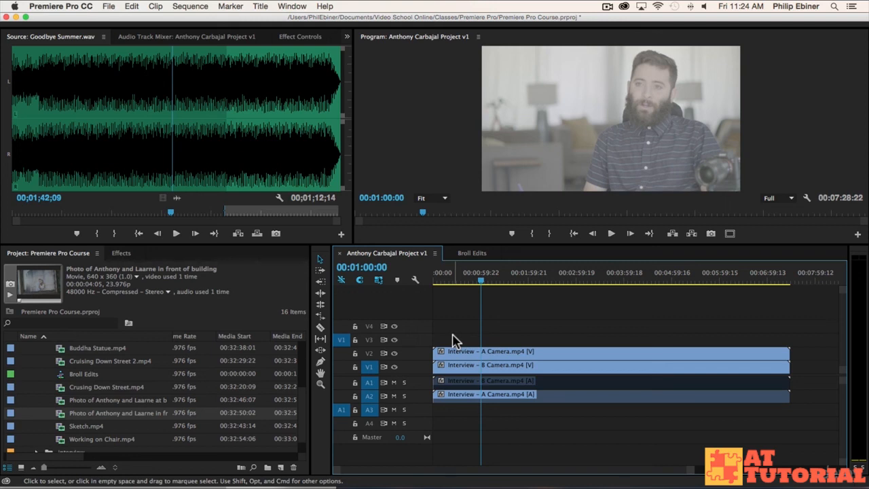
left_click_drag(484, 278, 480, 305)
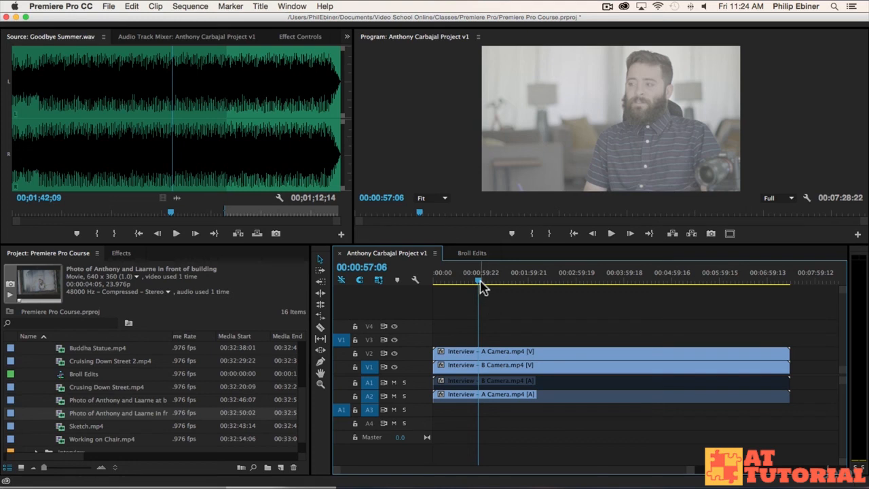
left_click(480, 281)
left_click(495, 281)
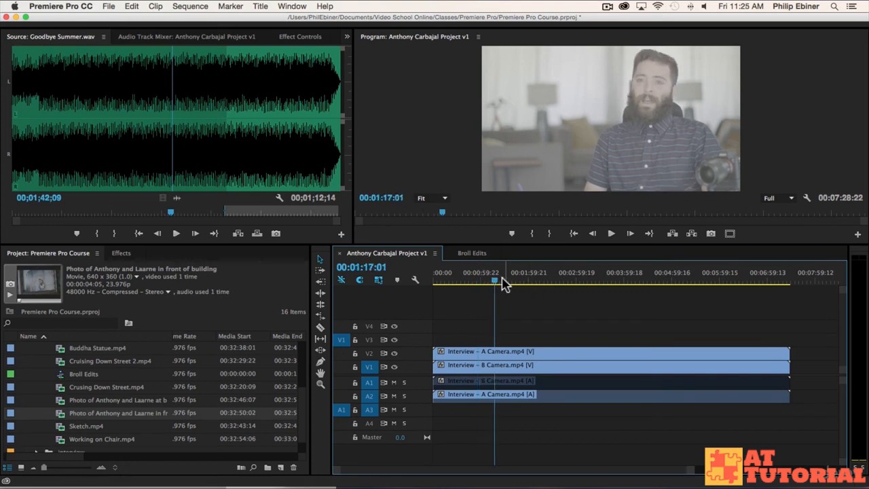
left_click_drag(496, 279, 462, 295)
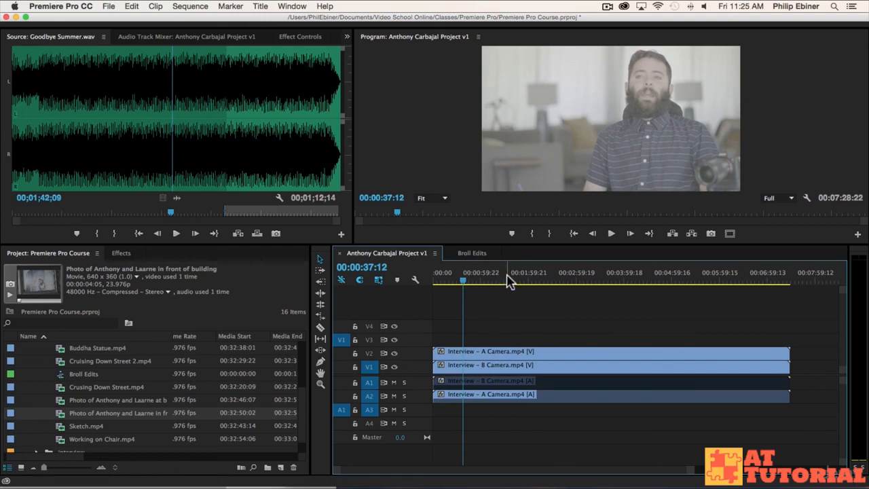